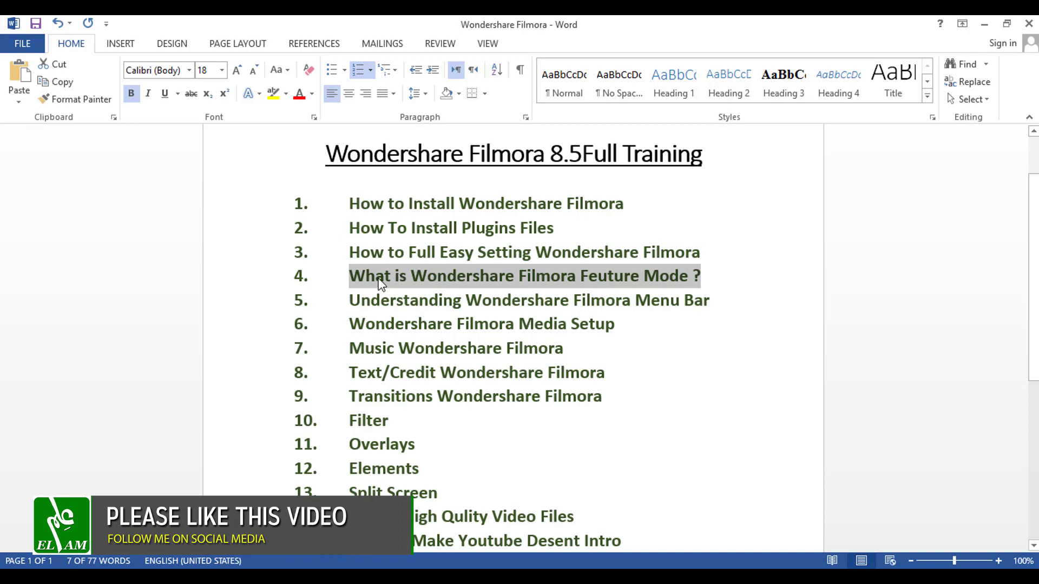
Switch from the Word training outline to the desktop and launch Wondershare Filmora
{"action": "left_click", "coordinate": [377, 279]}
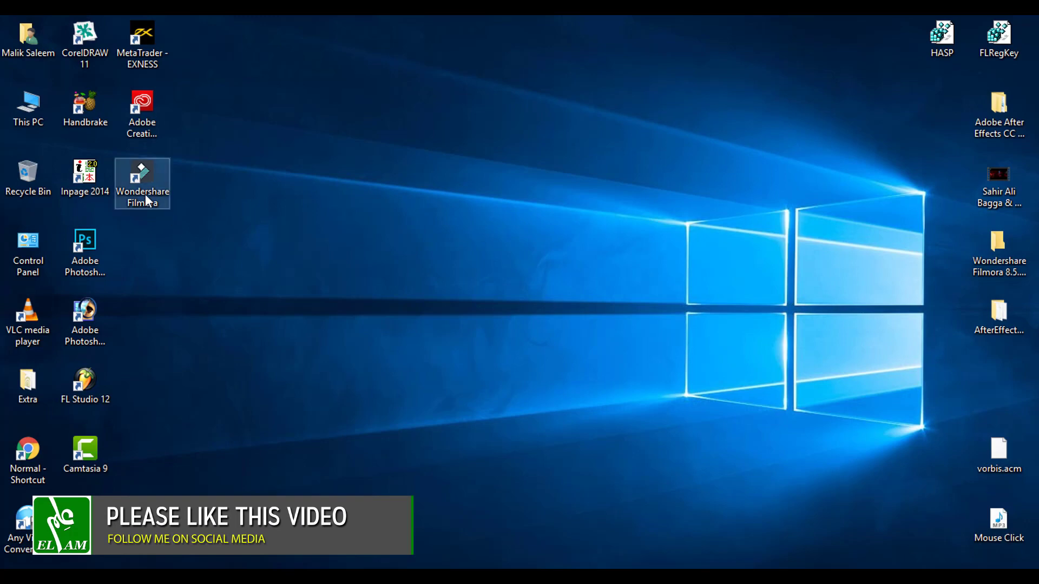
{"action": "left_click", "coordinate": [135, 182]}
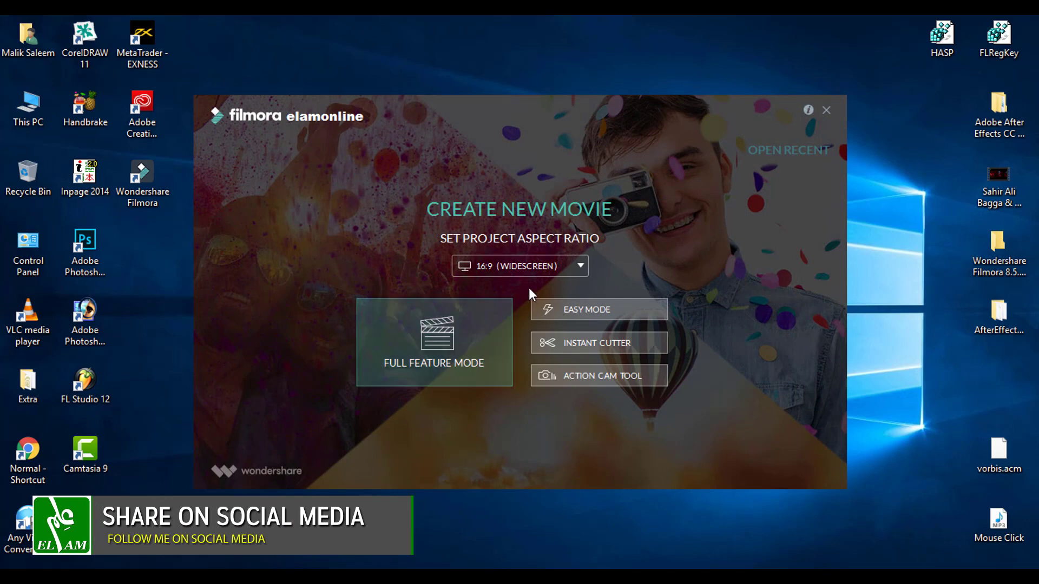
{"action": "left_click", "coordinate": [609, 365]}
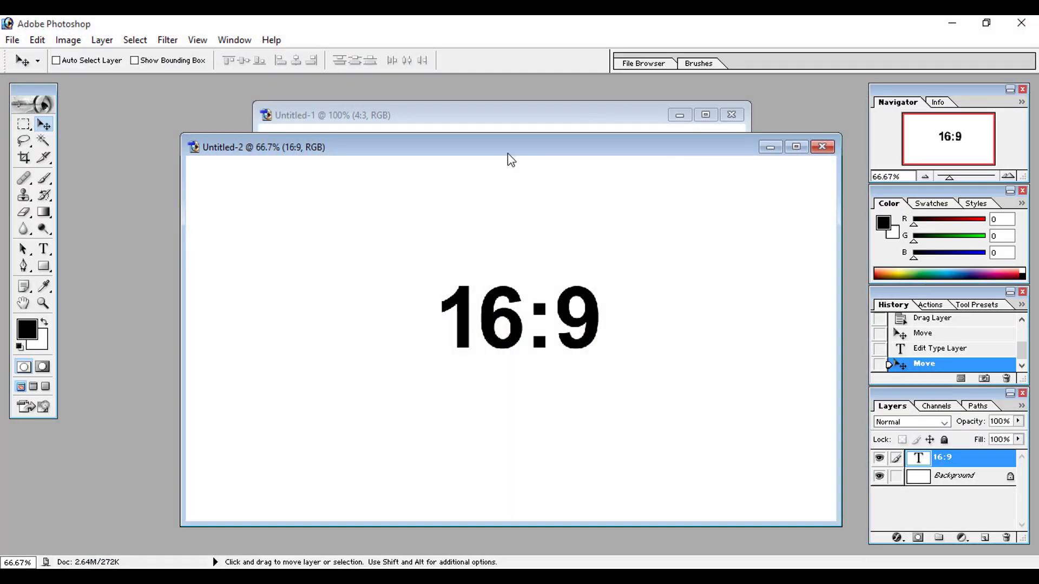
Switch to Photoshop and compare the proportions of the 16:9 and 4:3 sample canvases by arranging their windows
{"action": "left_click_drag", "start_coordinate": [510, 156], "coordinate": [480, 112]}
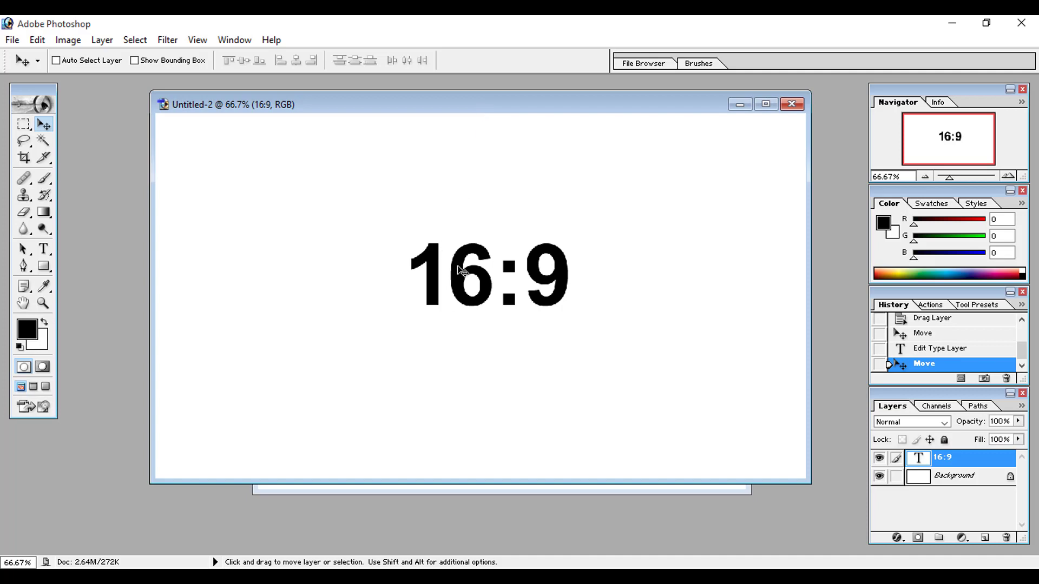
{"action": "left_click_drag", "start_coordinate": [461, 270], "coordinate": [452, 276]}
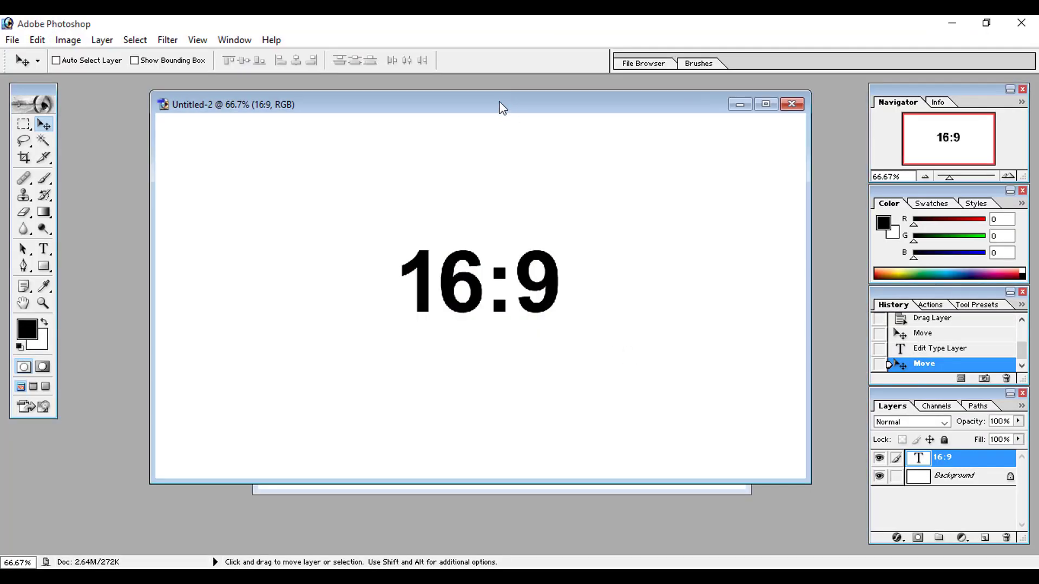
{"action": "left_click_drag", "start_coordinate": [502, 108], "coordinate": [492, 146]}
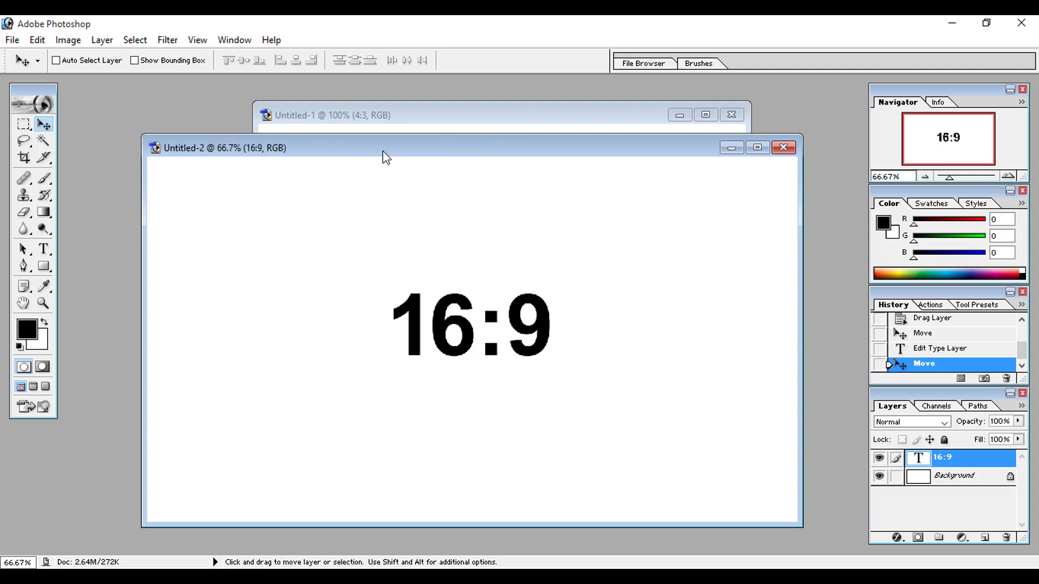
{"action": "left_click_drag", "start_coordinate": [382, 150], "coordinate": [403, 158]}
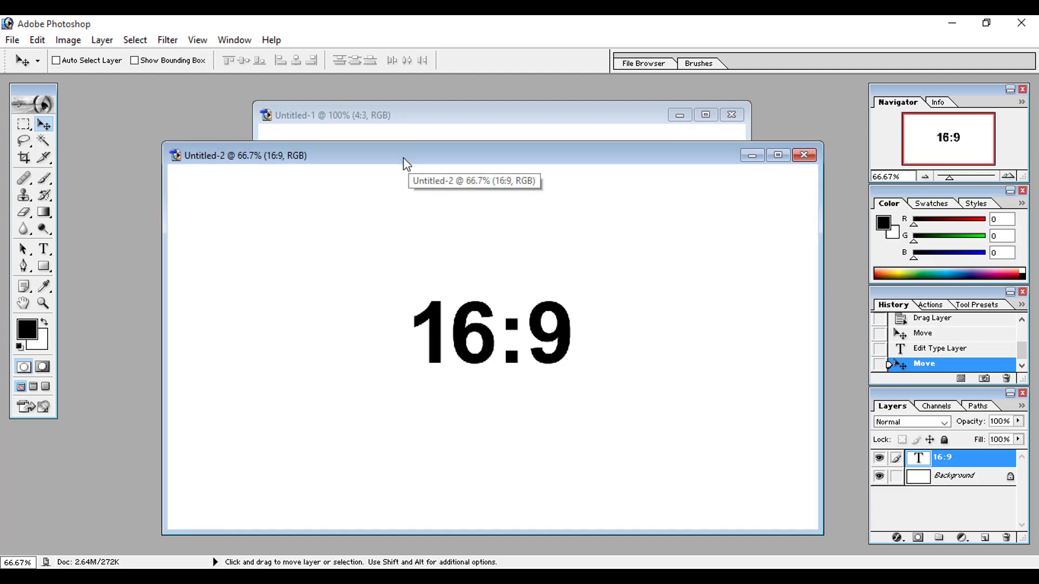
{"action": "left_click", "coordinate": [416, 117]}
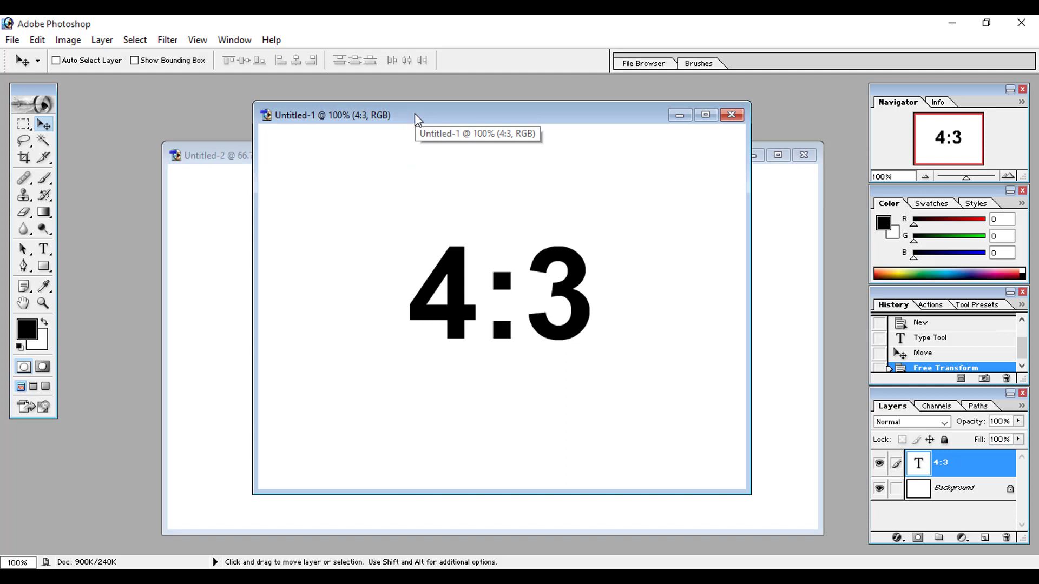
{"action": "mouse_move", "coordinate": [416, 115]}
{"action": "left_mouse_down"}
{"action": "mouse_move", "coordinate": [433, 103]}
{"action": "mouse_move", "coordinate": [420, 103]}
{"action": "left_mouse_up"}
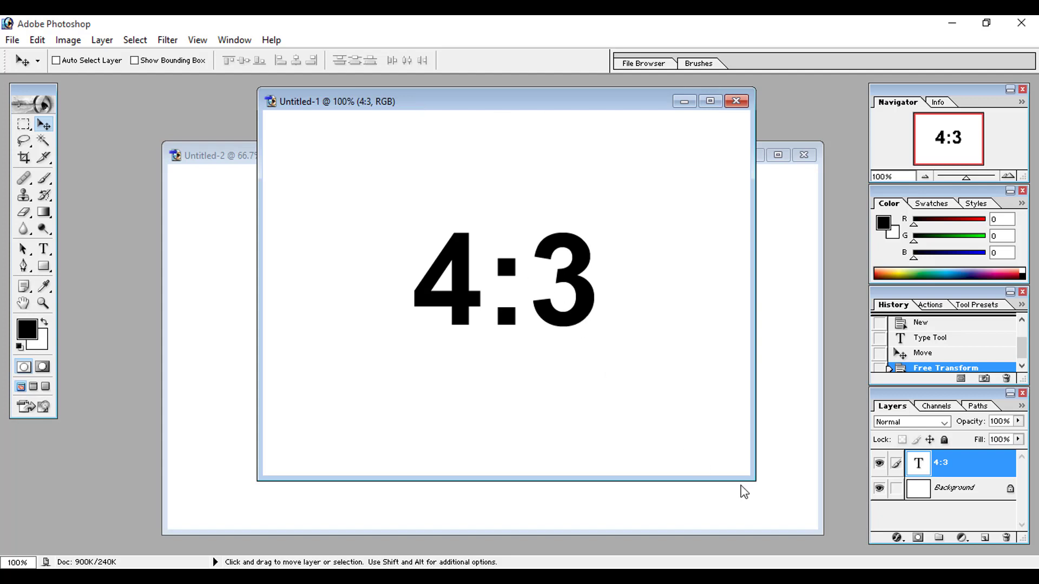
{"action": "left_click_drag", "start_coordinate": [746, 479], "coordinate": [805, 522]}
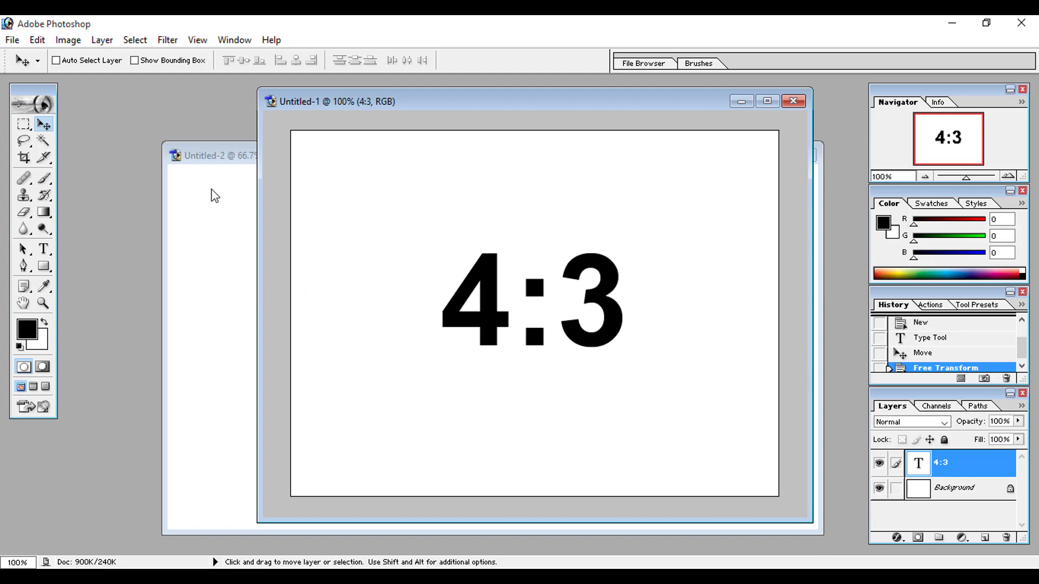
{"action": "left_click", "coordinate": [222, 160]}
{"action": "left_click_drag", "start_coordinate": [240, 154], "coordinate": [225, 122]}
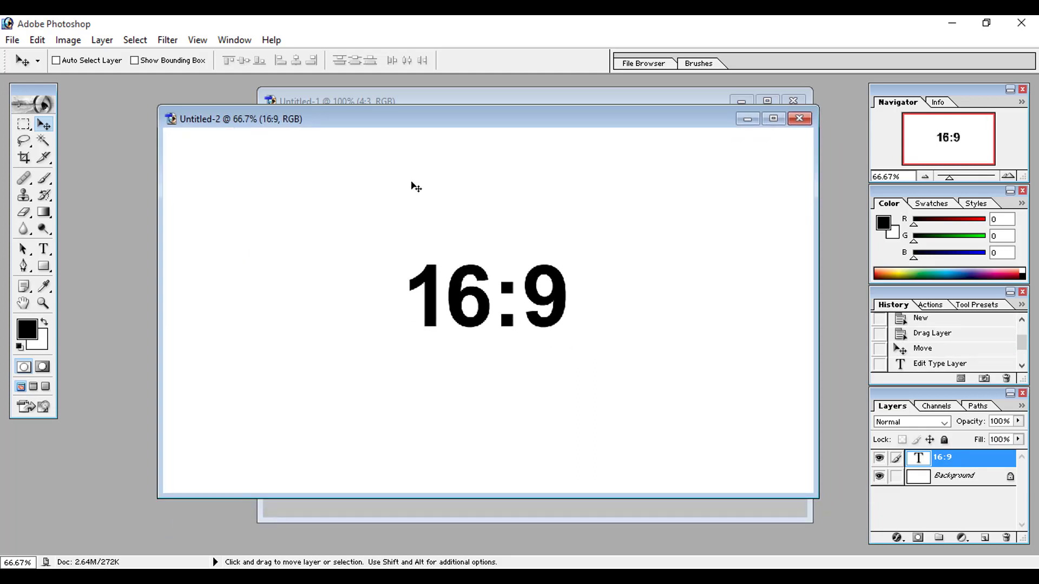
{"action": "left_click", "coordinate": [458, 102]}
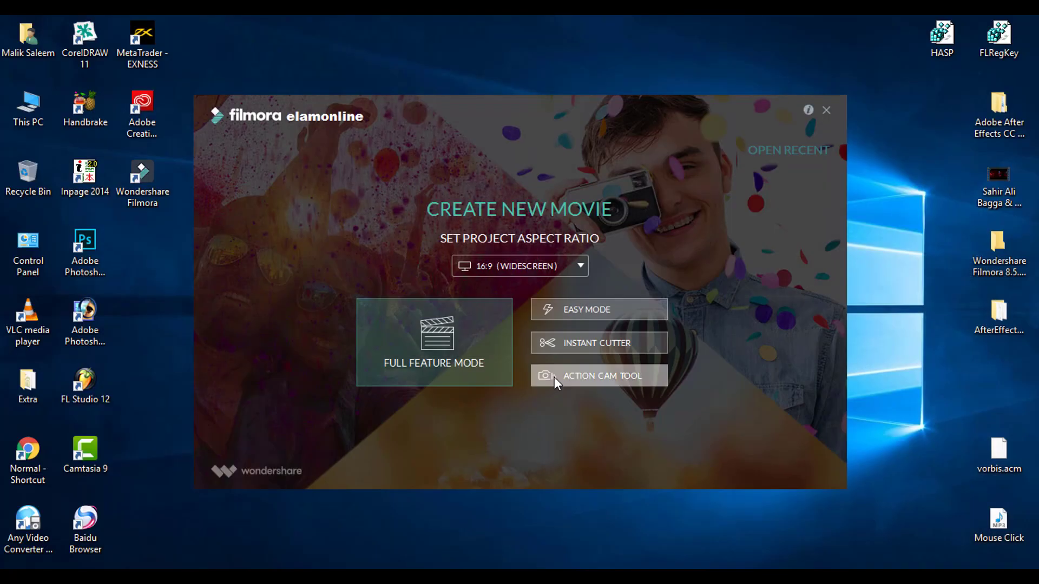
Review the project aspect ratios in Filmora, keep 16:9 (Widescreen), and open Easy Mode
{"action": "left_click", "coordinate": [579, 266]}
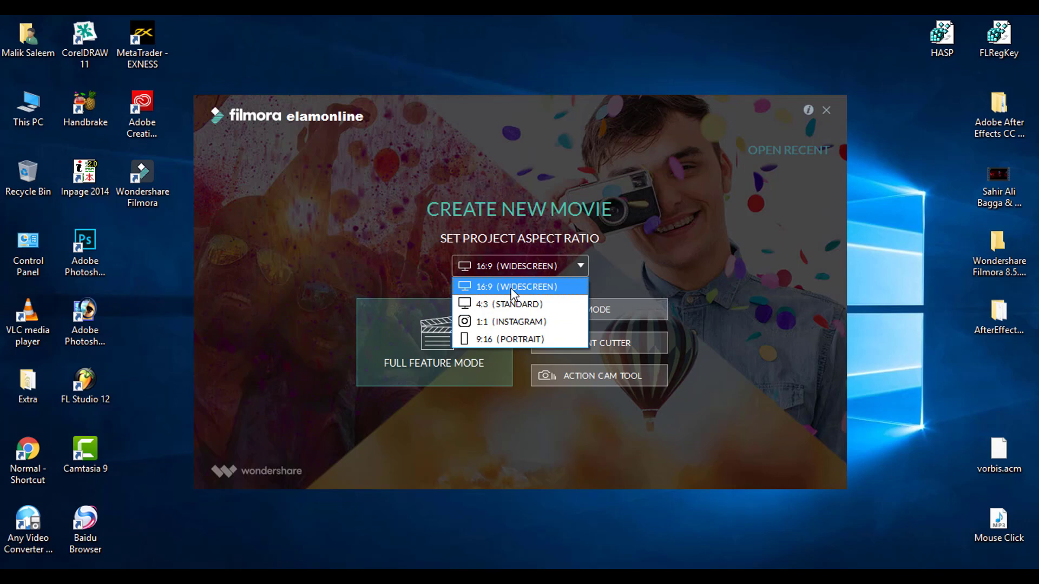
{"action": "left_click", "coordinate": [579, 265]}
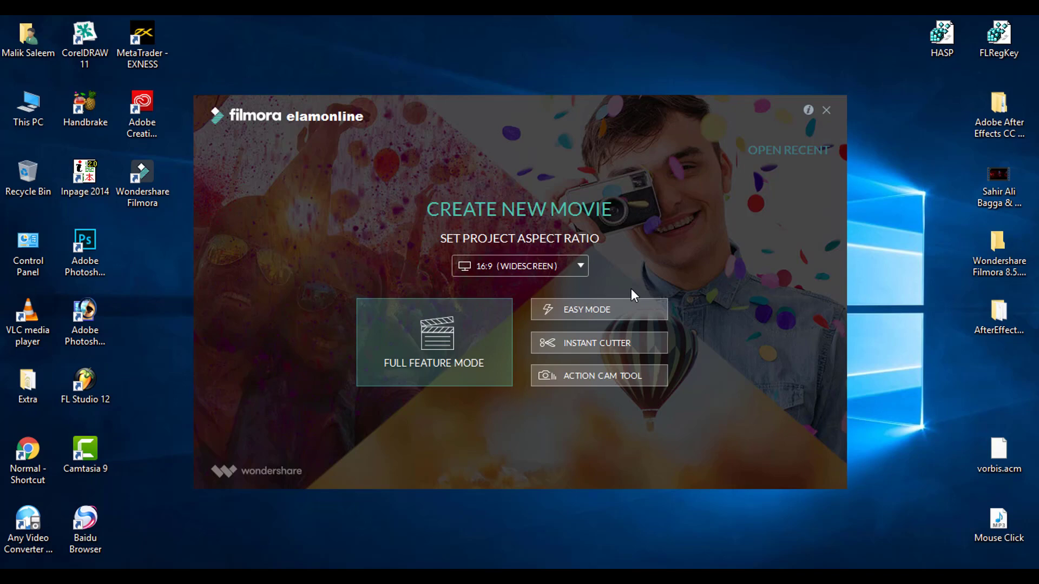
{"action": "left_click", "coordinate": [604, 311]}
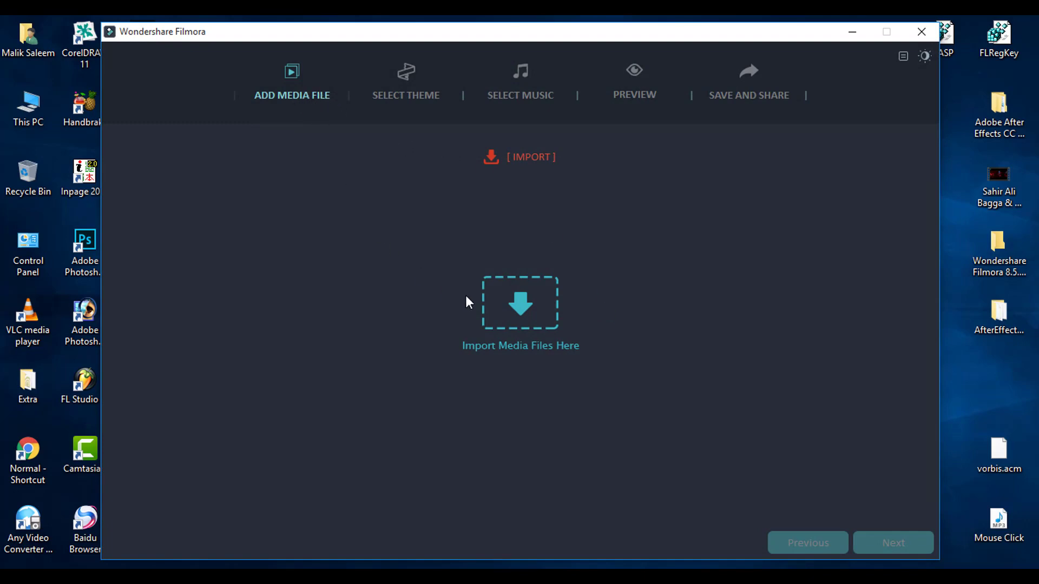
Import the video 39_Bhar_Do_Jholi_Meri_39_VIDEO_Song_-_www_TodayPk from New folder on drive D into the Easy Mode project
{"action": "left_click", "coordinate": [514, 310]}
{"action": "left_click", "coordinate": [288, 156]}
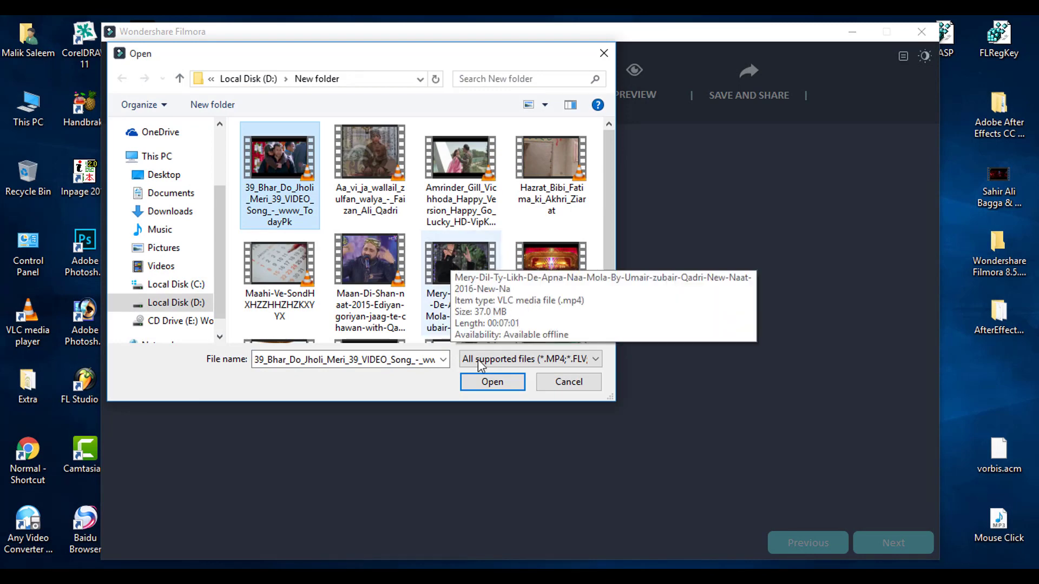
{"action": "left_click", "coordinate": [491, 383]}
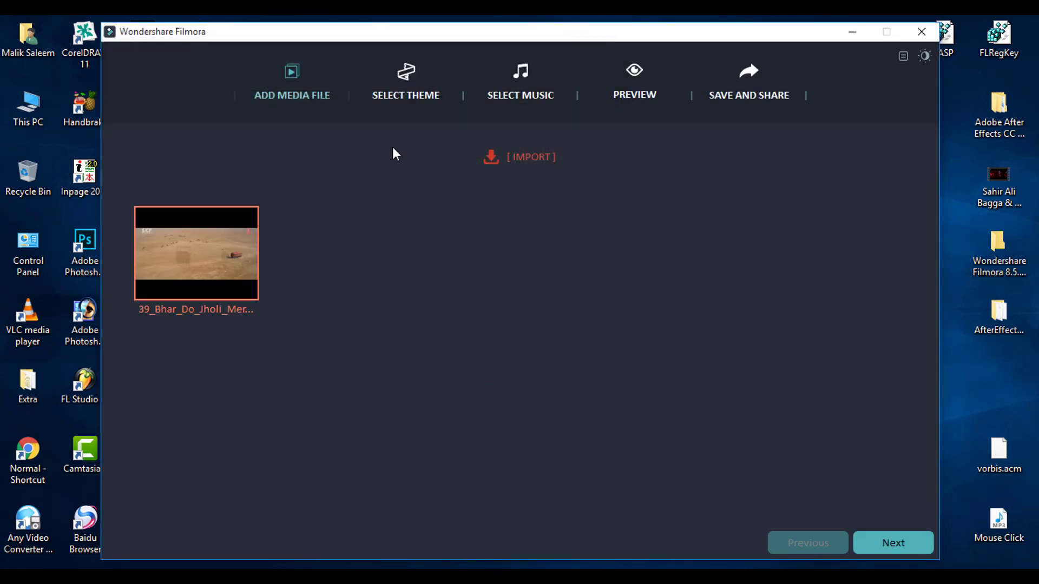
Choose the Simple theme for the Easy Mode movie
{"action": "left_click", "coordinate": [401, 94]}
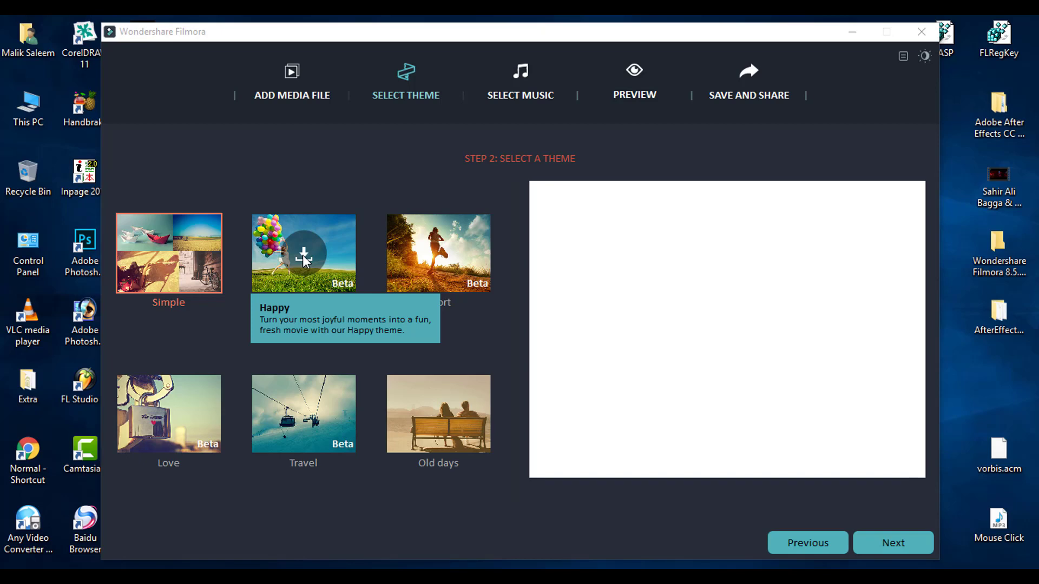
{"action": "left_click", "coordinate": [186, 265]}
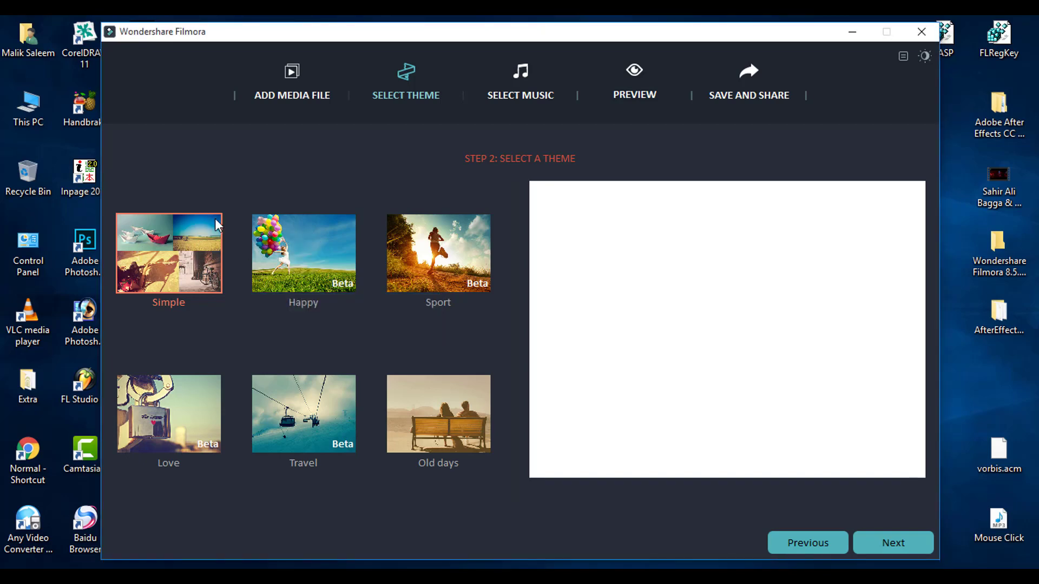
{"action": "mouse_move", "coordinate": [194, 252]}
Examine the preset music options and browse the available audio files without adding any
{"action": "left_click", "coordinate": [521, 93]}
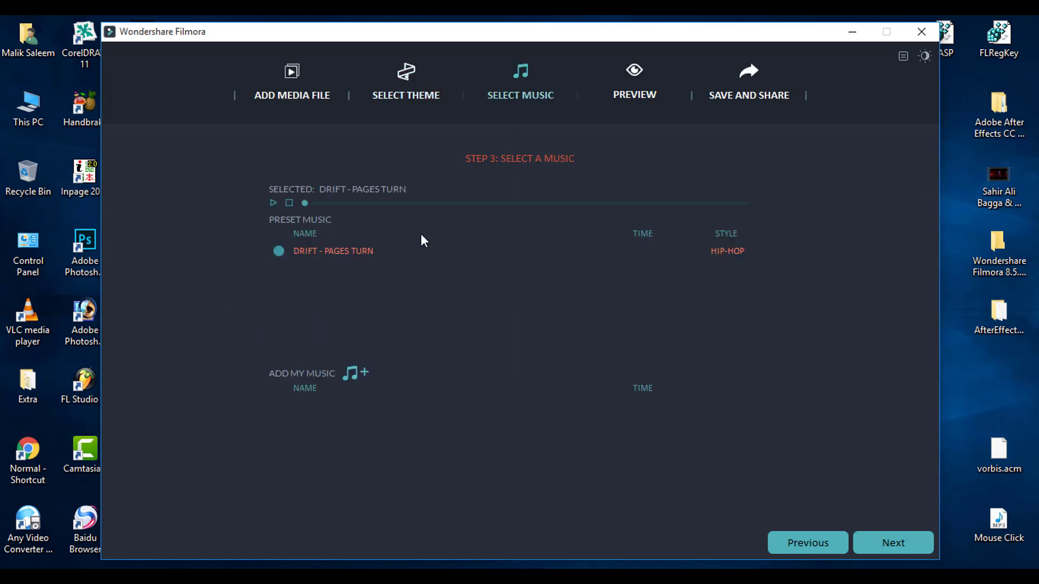
{"action": "left_click", "coordinate": [354, 374]}
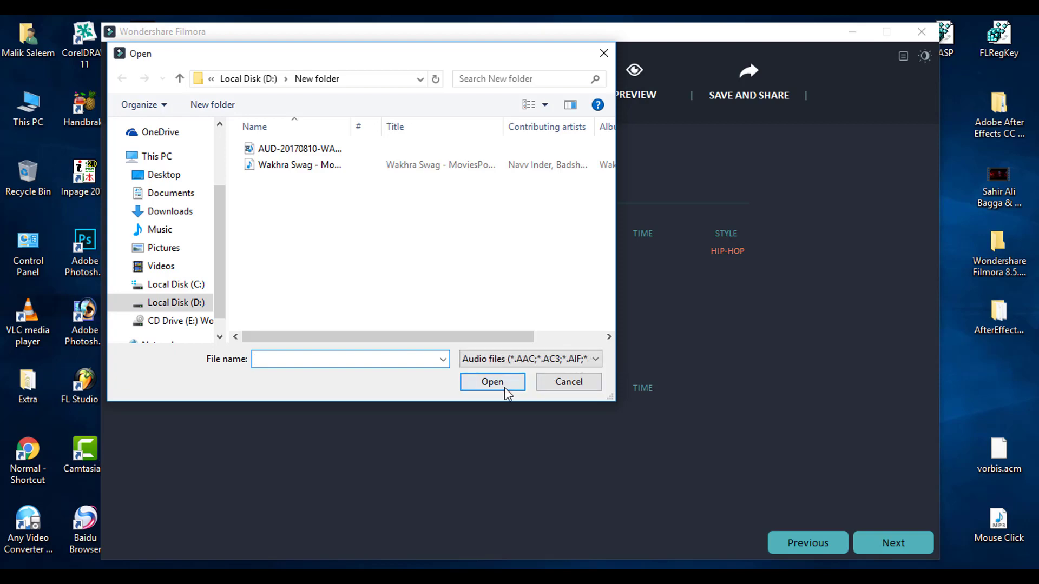
{"action": "left_click", "coordinate": [575, 384]}
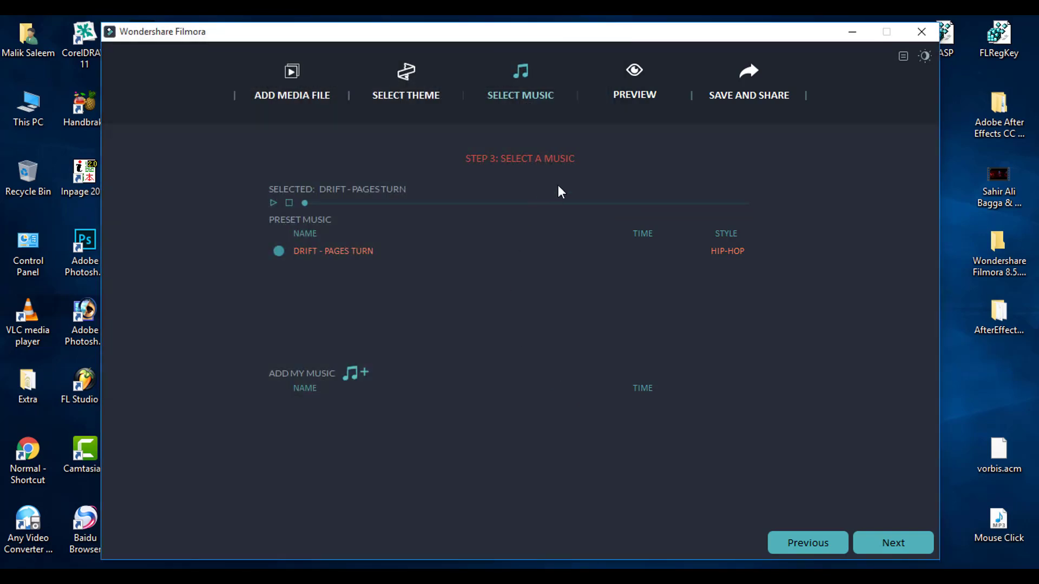
Open the movie preview with its opening and closing title fields and cancel the movie preparation
{"action": "left_click", "coordinate": [631, 86]}
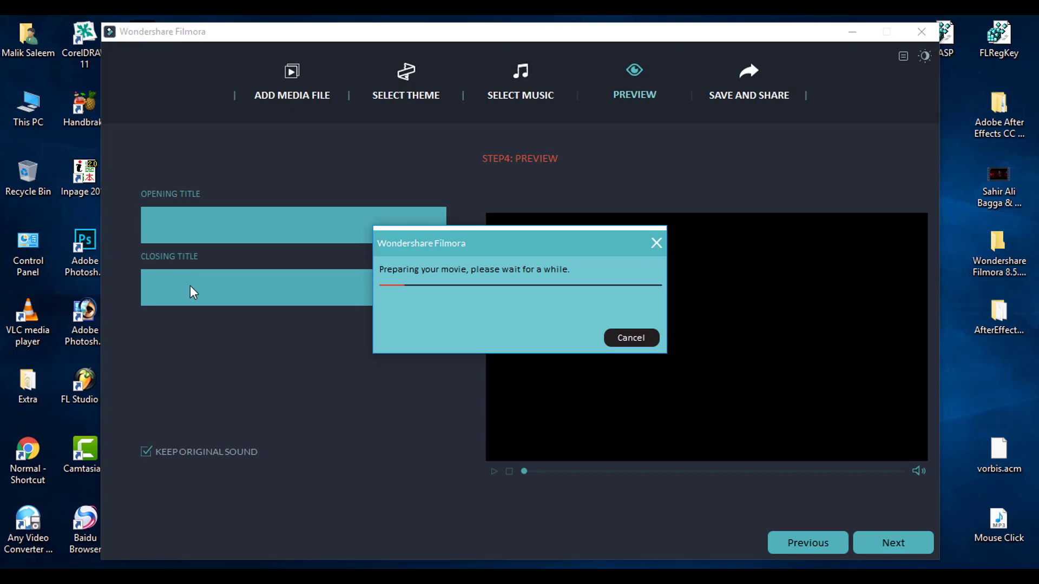
{"action": "left_click", "coordinate": [628, 339]}
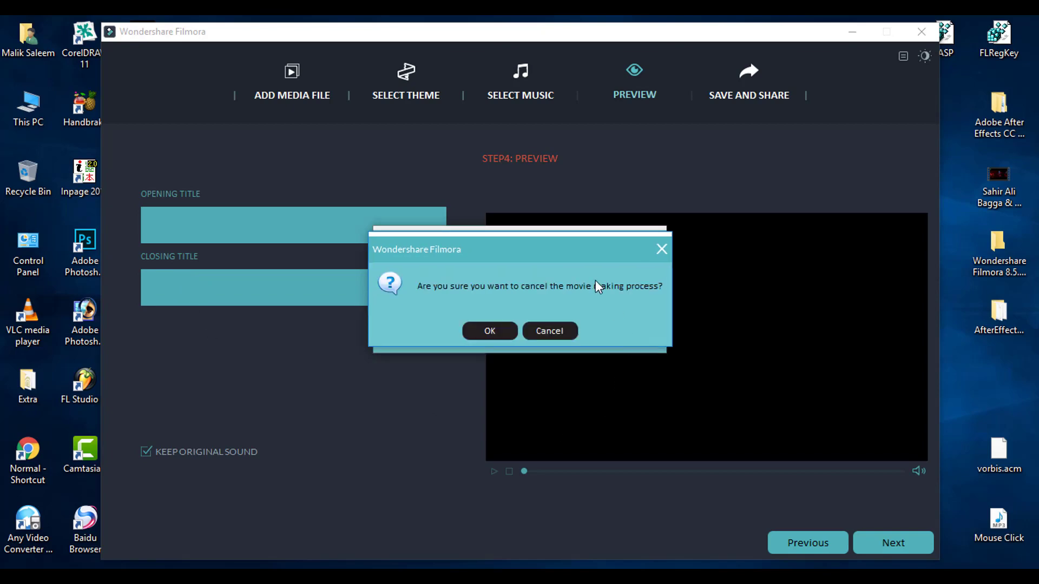
{"action": "left_click", "coordinate": [493, 330]}
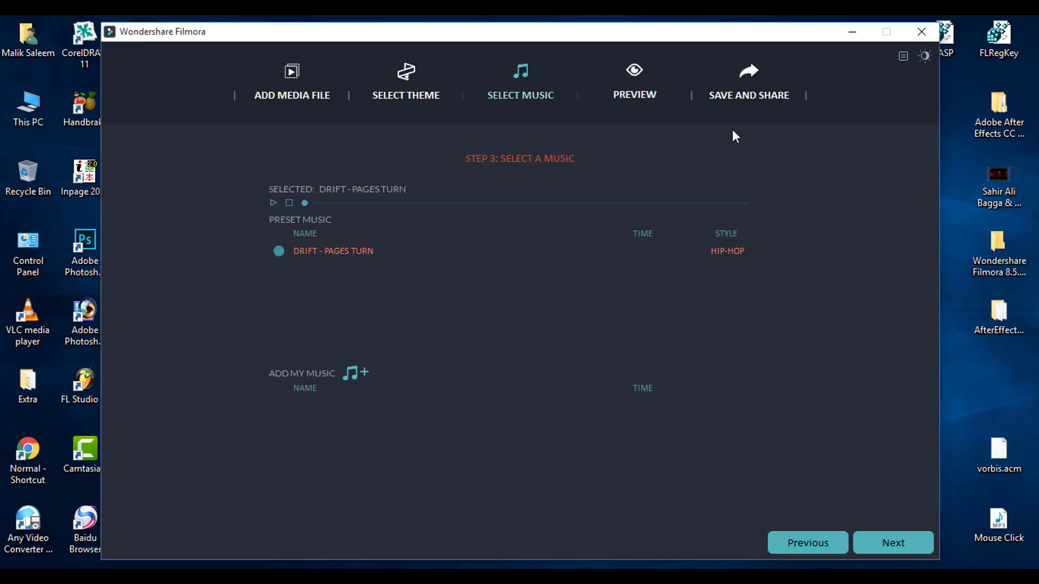
Examine the output formats and save settings for sharing the movie, and cancel the movie preparation
{"action": "left_click", "coordinate": [751, 86]}
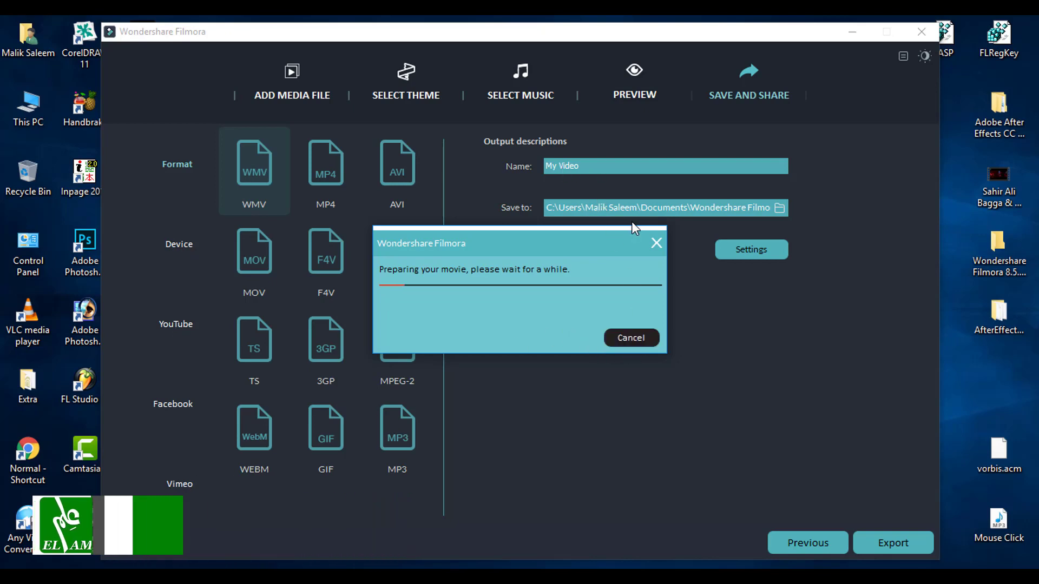
{"action": "left_click_drag", "start_coordinate": [604, 236], "coordinate": [666, 339]}
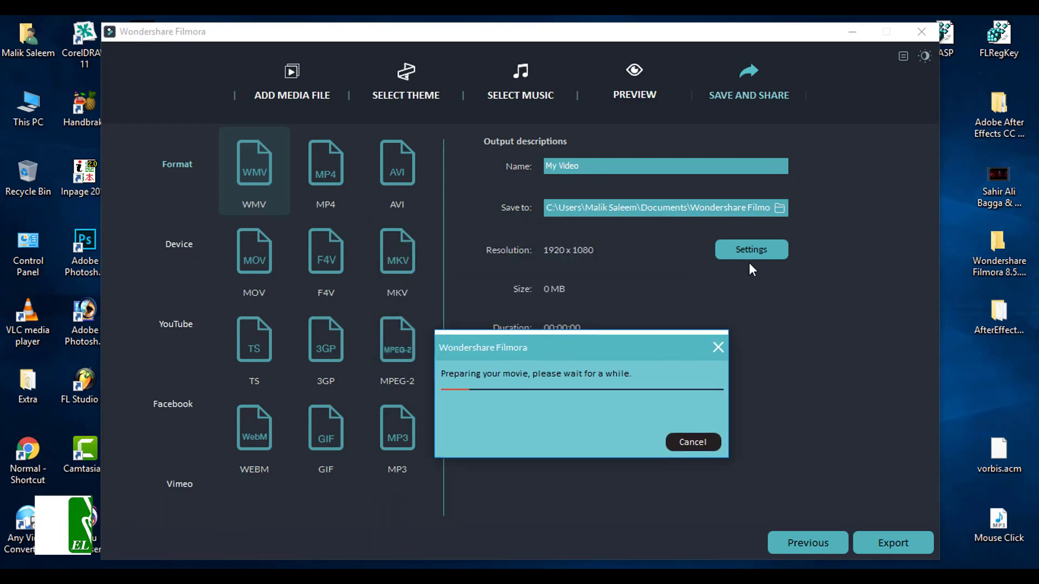
{"action": "left_click", "coordinate": [695, 442]}
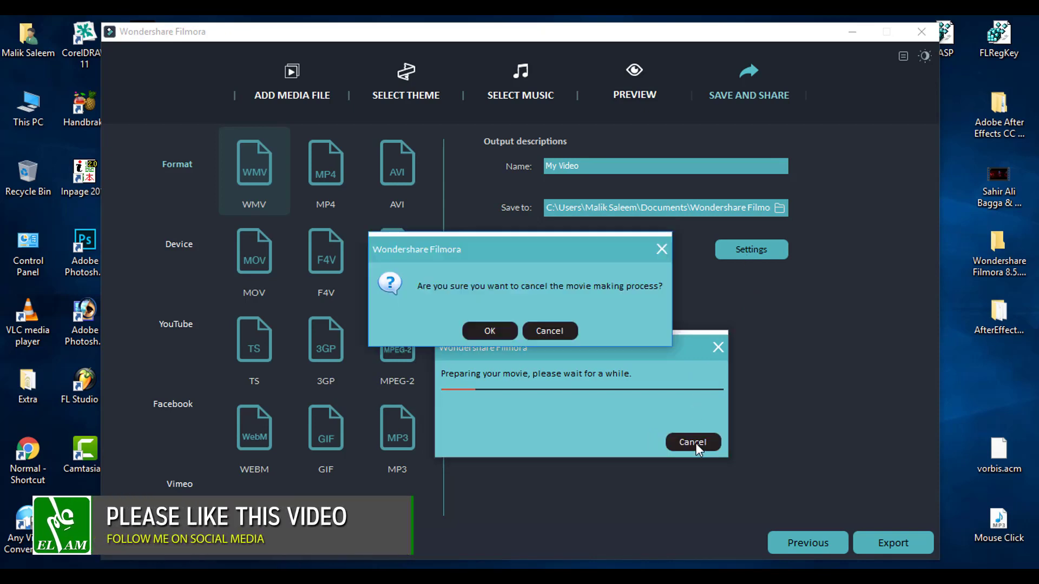
{"action": "left_click", "coordinate": [493, 331]}
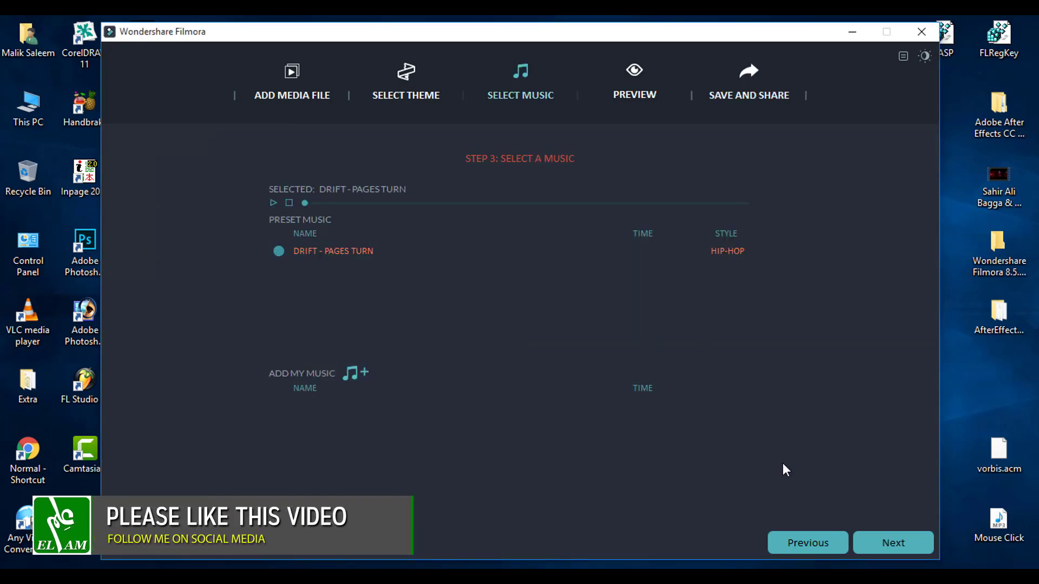
Quit Easy Mode and open the Instant Cutter from the start screen
{"action": "left_click", "coordinate": [921, 31]}
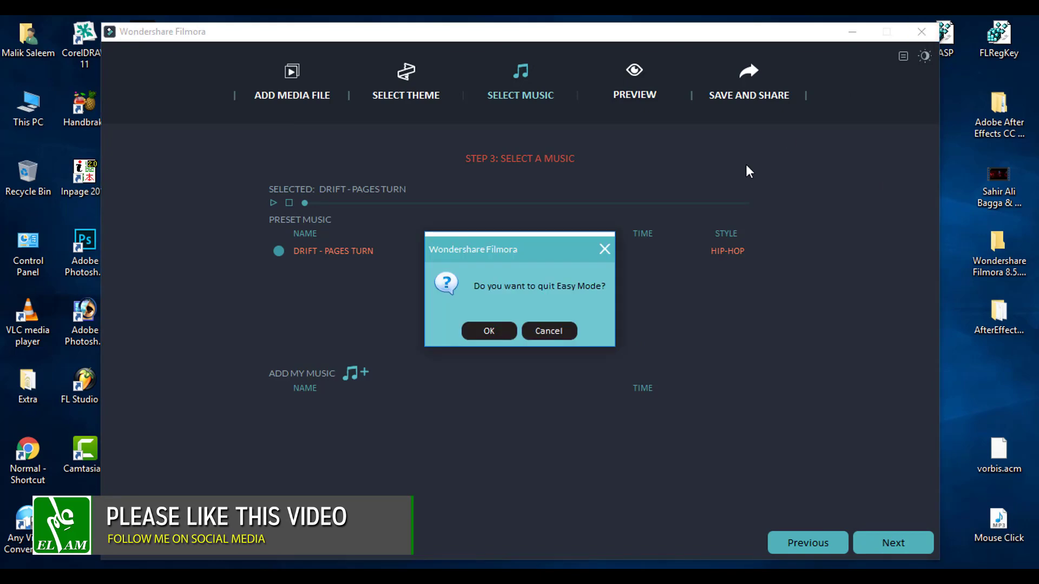
{"action": "left_click", "coordinate": [489, 330]}
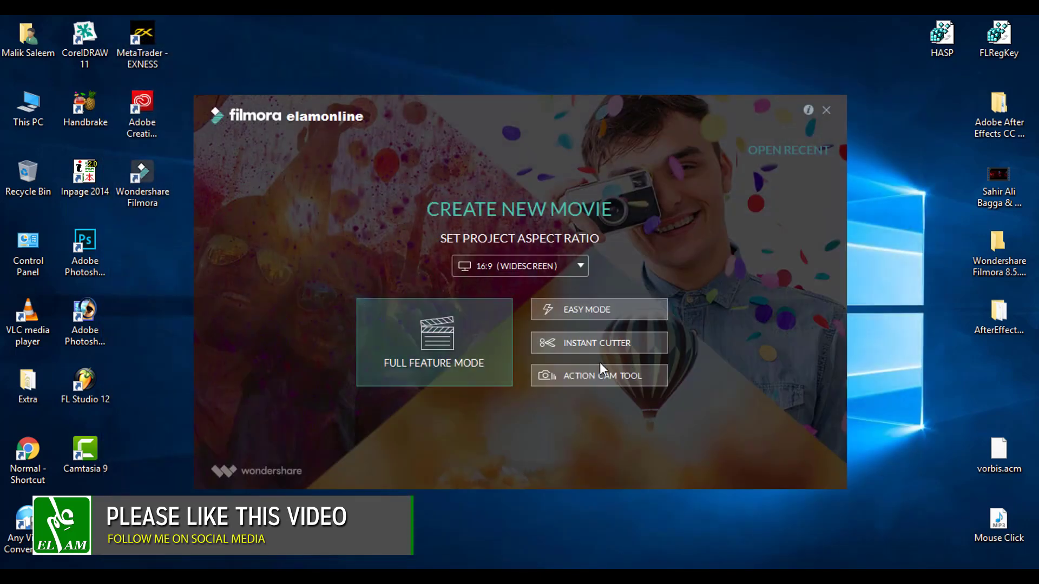
{"action": "left_click", "coordinate": [597, 342]}
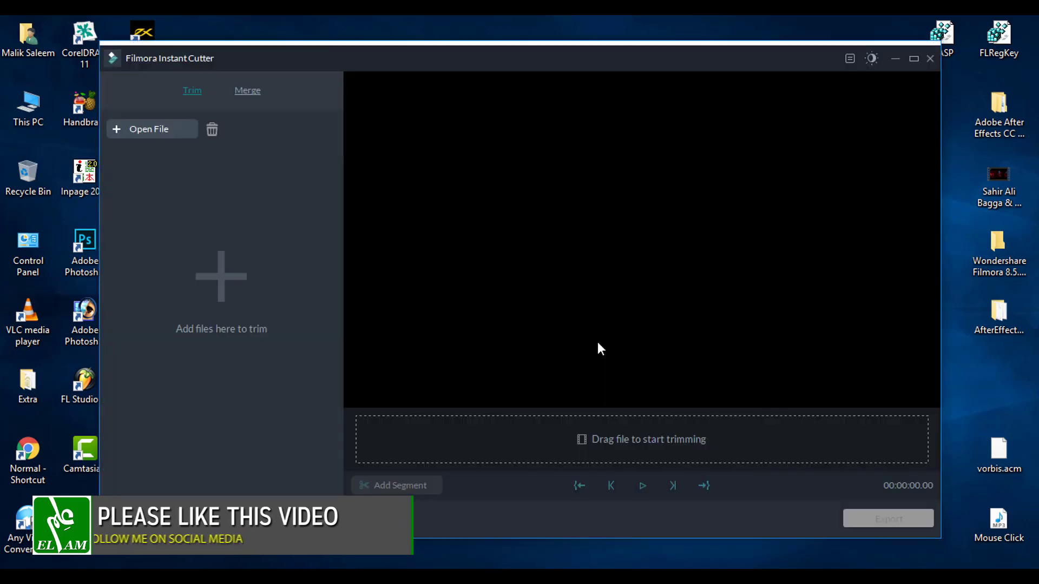
Load the video 39_Bhar_Do_Jholi_Meri_39_VIDEO_Song from New folder into the Instant Cutter for trimming
{"action": "left_click", "coordinate": [157, 133]}
{"action": "left_click", "coordinate": [277, 162]}
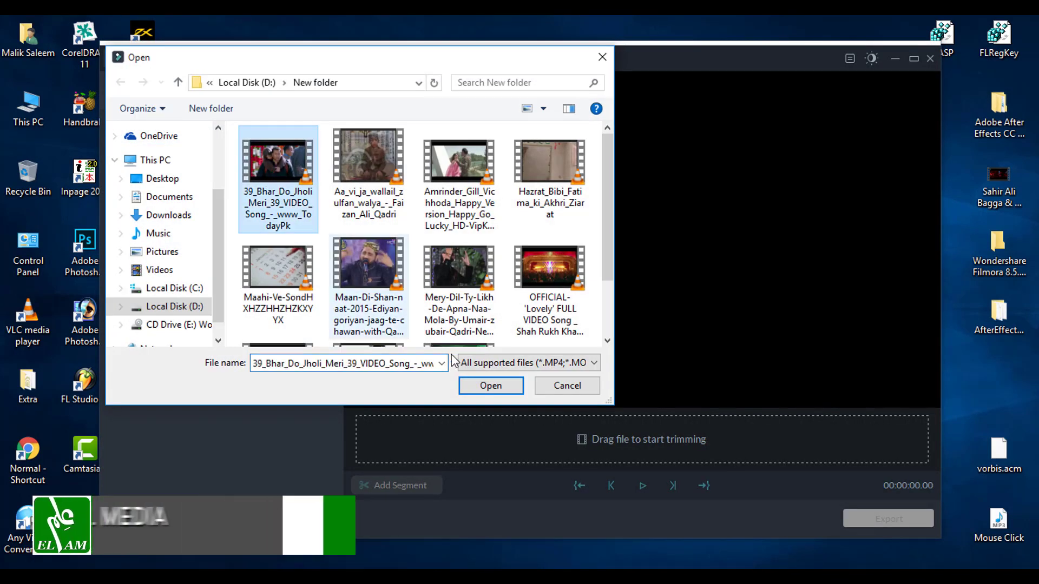
{"action": "left_click", "coordinate": [490, 385]}
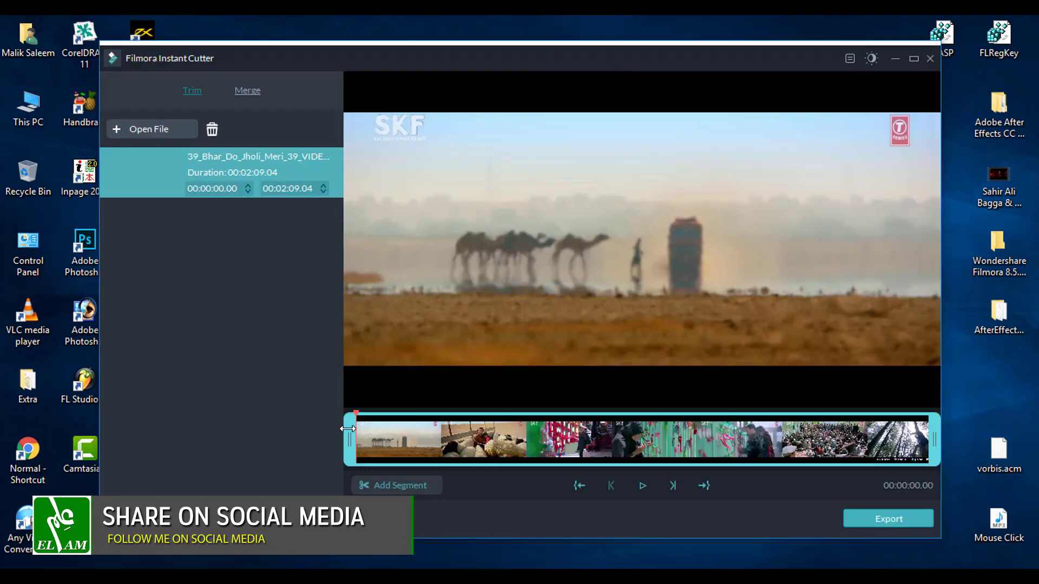
Trim the end of the clip so that it stops at about 00:01:25.09, keeping the start at 00:00:00.00
{"action": "left_click_drag", "start_coordinate": [350, 438], "coordinate": [320, 429]}
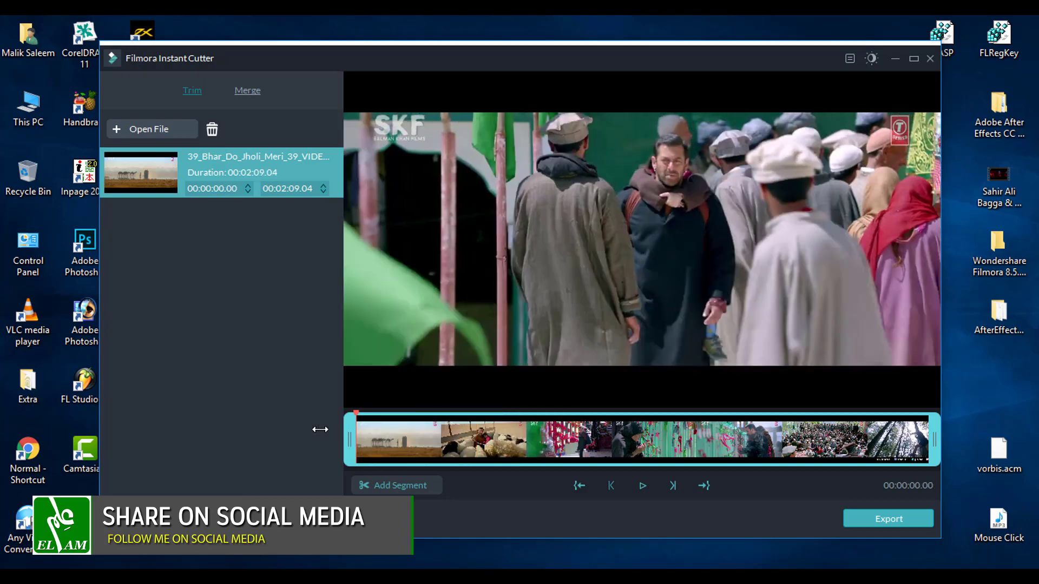
{"action": "left_click", "coordinate": [934, 435]}
{"action": "left_click_drag", "start_coordinate": [716, 417], "coordinate": [507, 424]}
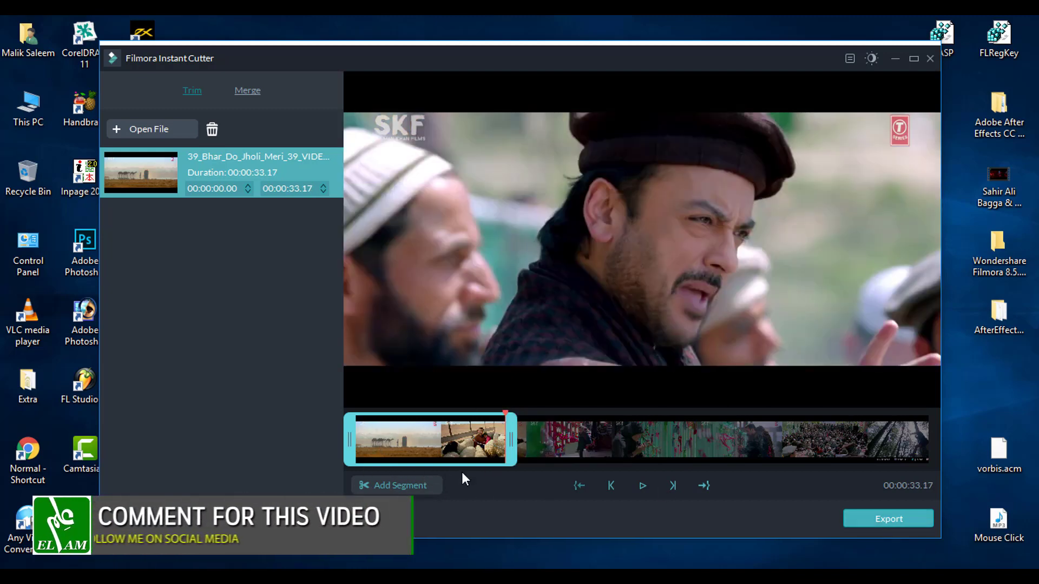
{"action": "left_click", "coordinate": [498, 438]}
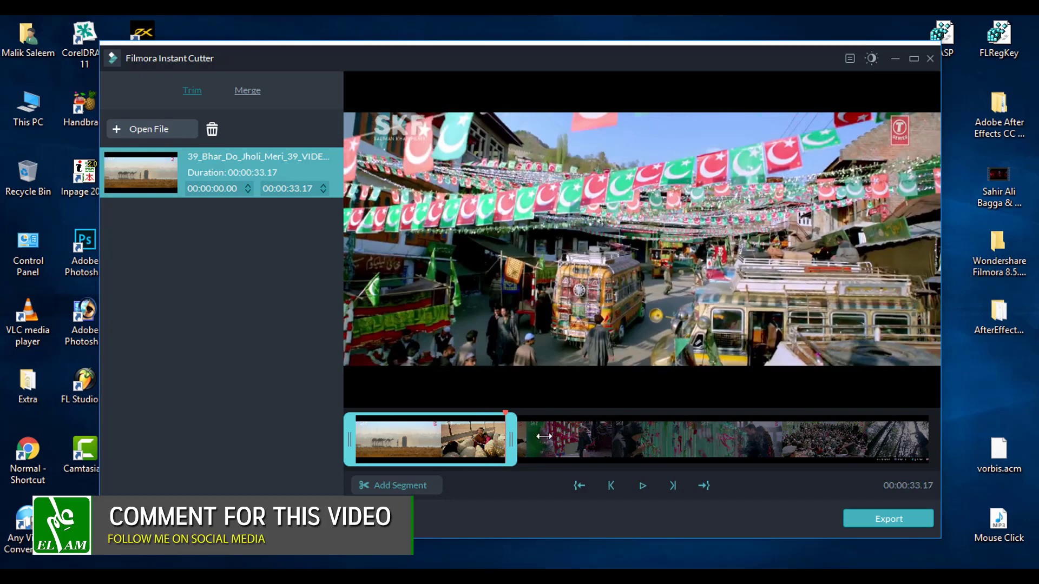
{"action": "left_click_drag", "start_coordinate": [511, 439], "coordinate": [740, 438]}
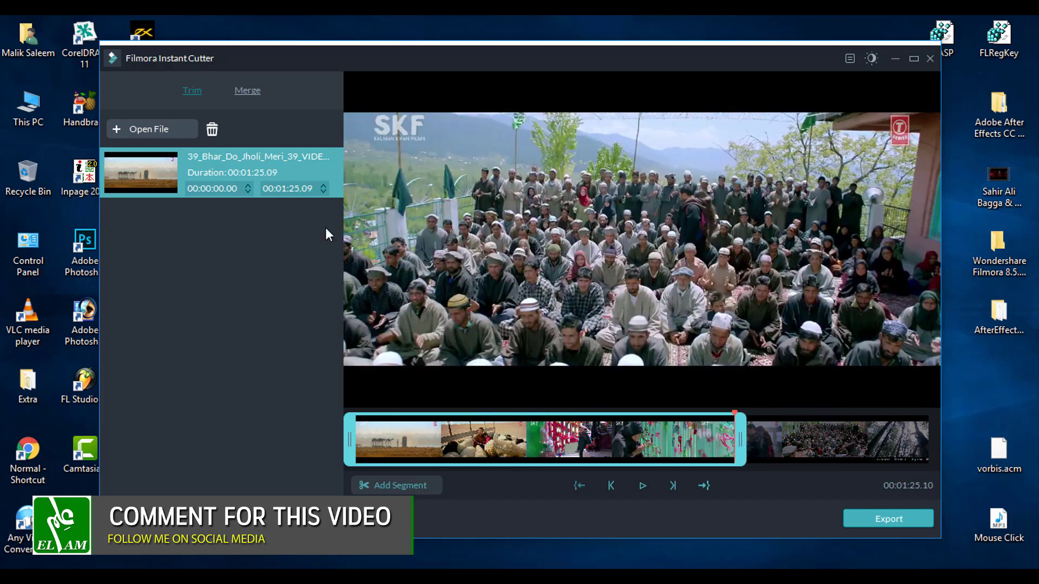
View the Instant Cutter's Merge mode, and leave it for the Action Cam Tool through the start screen
{"action": "left_click", "coordinate": [249, 92]}
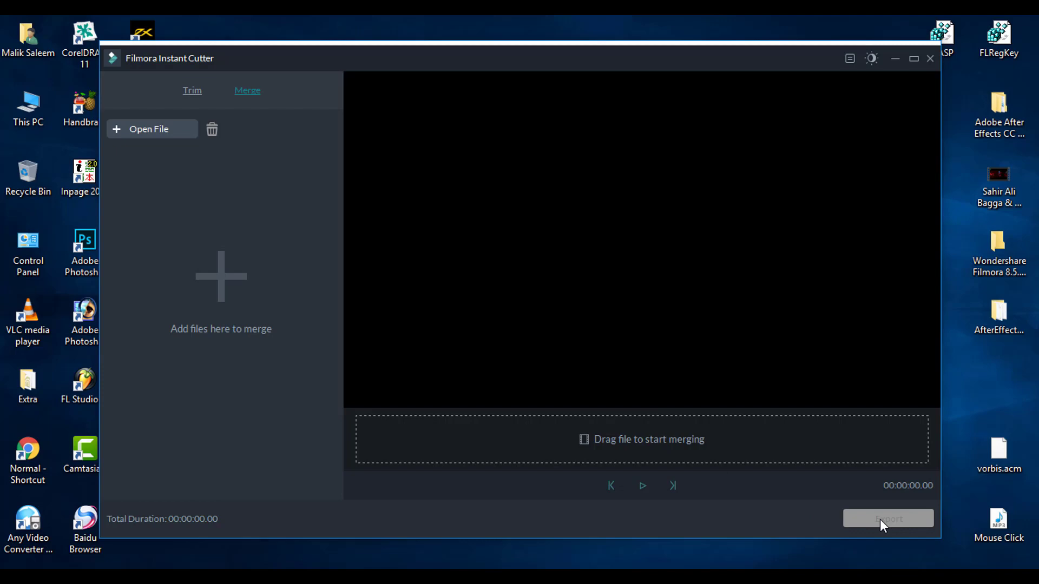
{"action": "left_click", "coordinate": [929, 59]}
{"action": "left_click", "coordinate": [489, 332]}
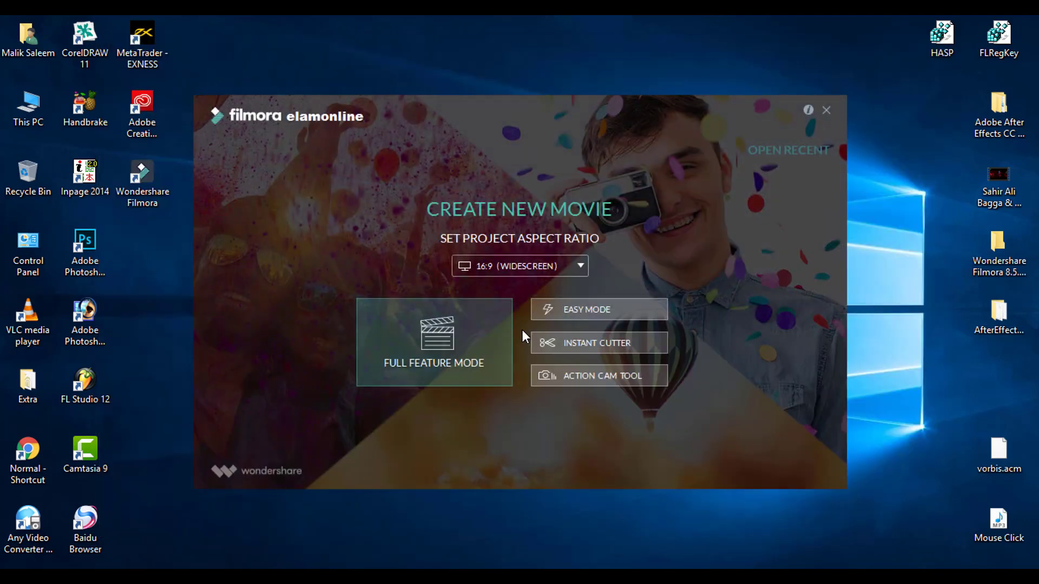
{"action": "left_click", "coordinate": [582, 372]}
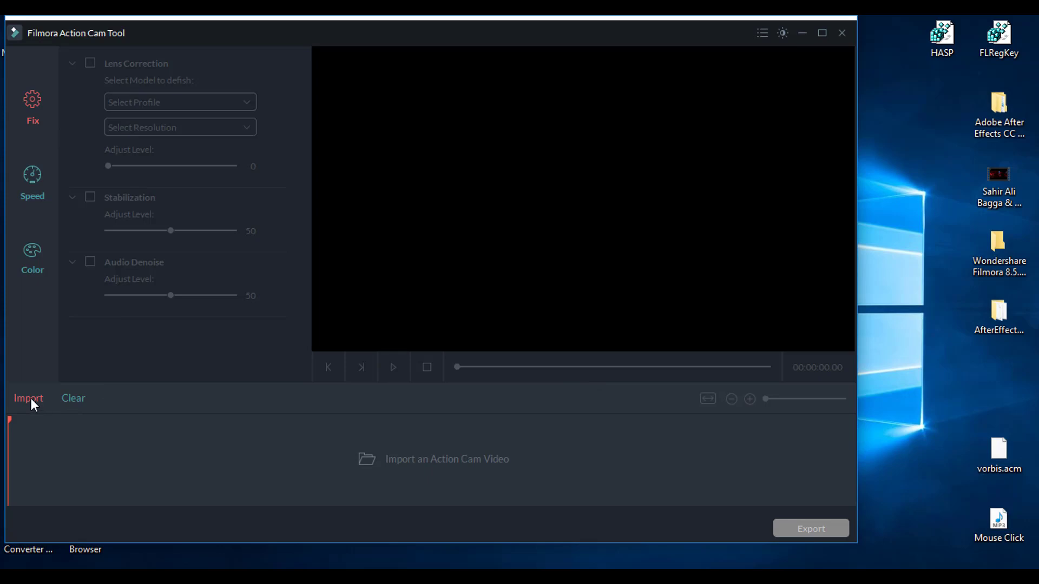
Import the video 170609_E_Varanasi_064 and move the playhead to about 00:00:02.23
{"action": "left_click", "coordinate": [31, 398]}
{"action": "left_click", "coordinate": [197, 191]}
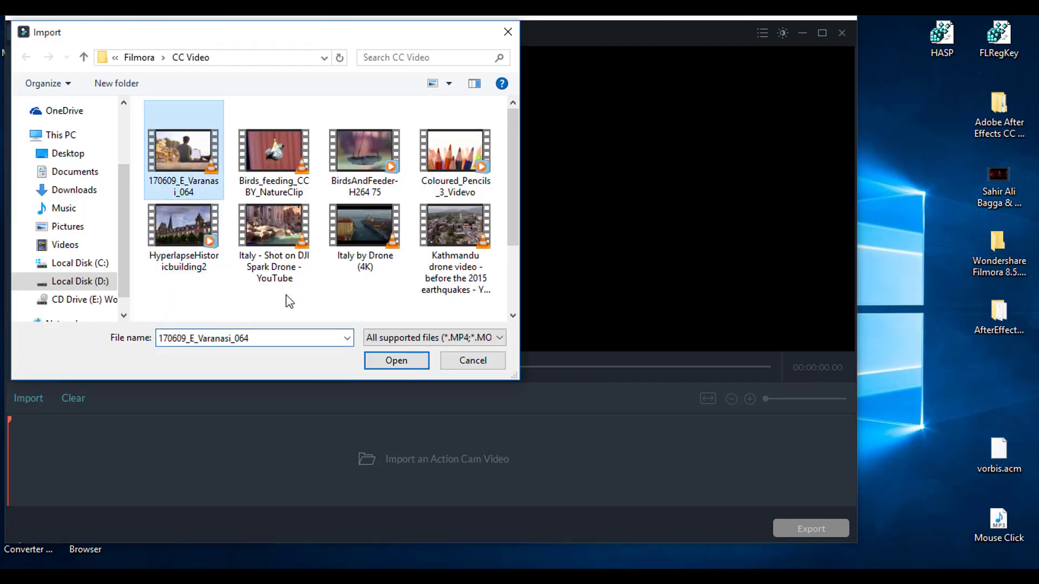
{"action": "left_click", "coordinate": [394, 362]}
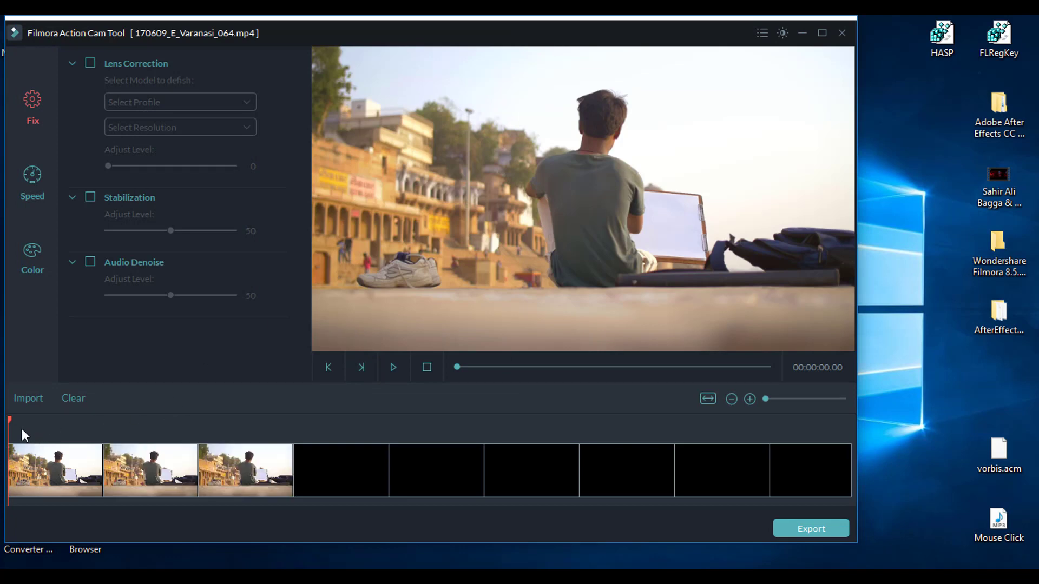
{"action": "left_click_drag", "start_coordinate": [12, 419], "coordinate": [297, 459]}
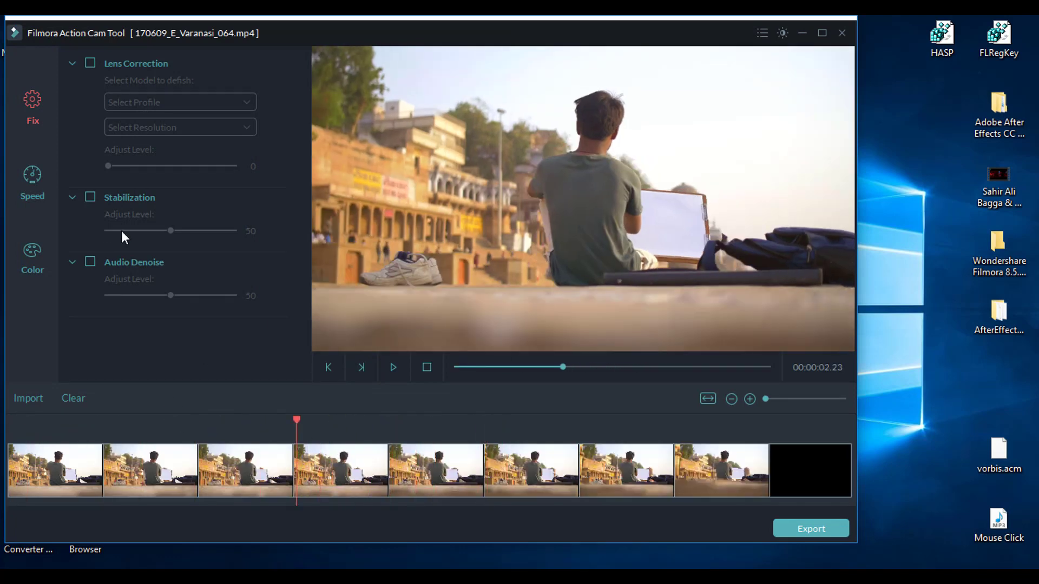
Try Lens Correction with the GoPro Hero 5 Session profile, check the resolution options, and switch the correction off
{"action": "left_click", "coordinate": [90, 64]}
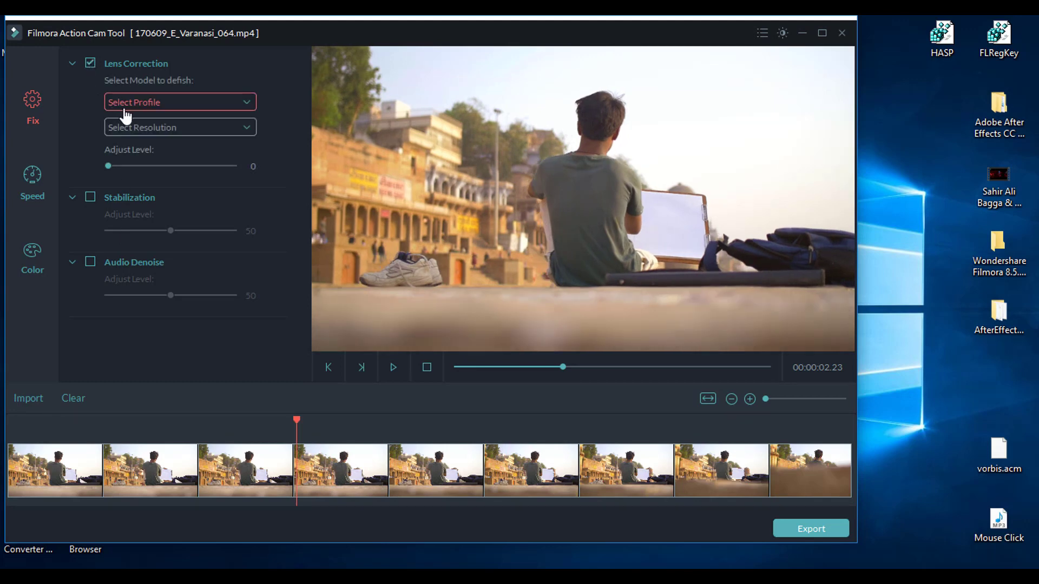
{"action": "left_click", "coordinate": [166, 110]}
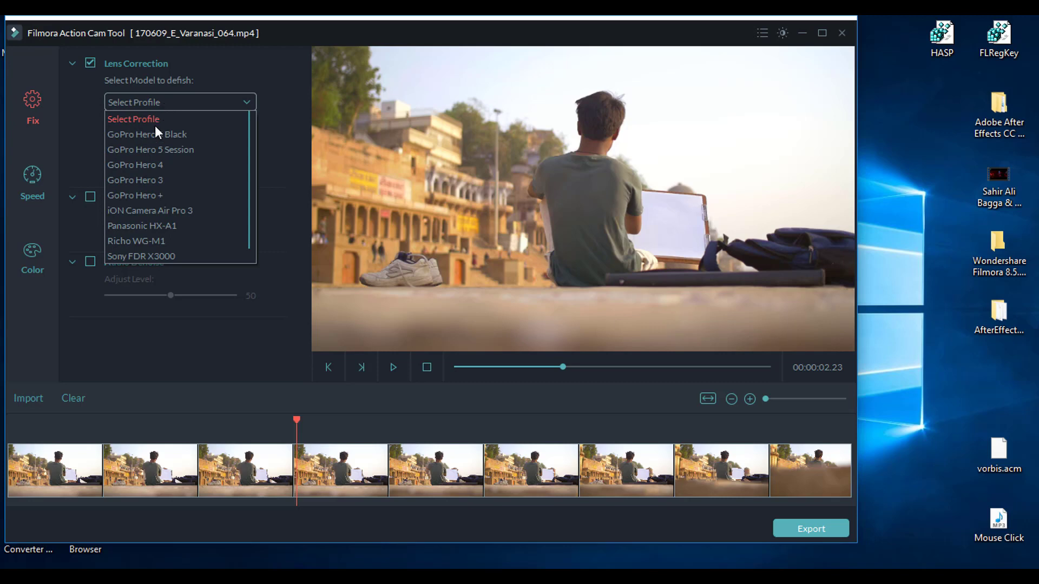
{"action": "left_click", "coordinate": [149, 151]}
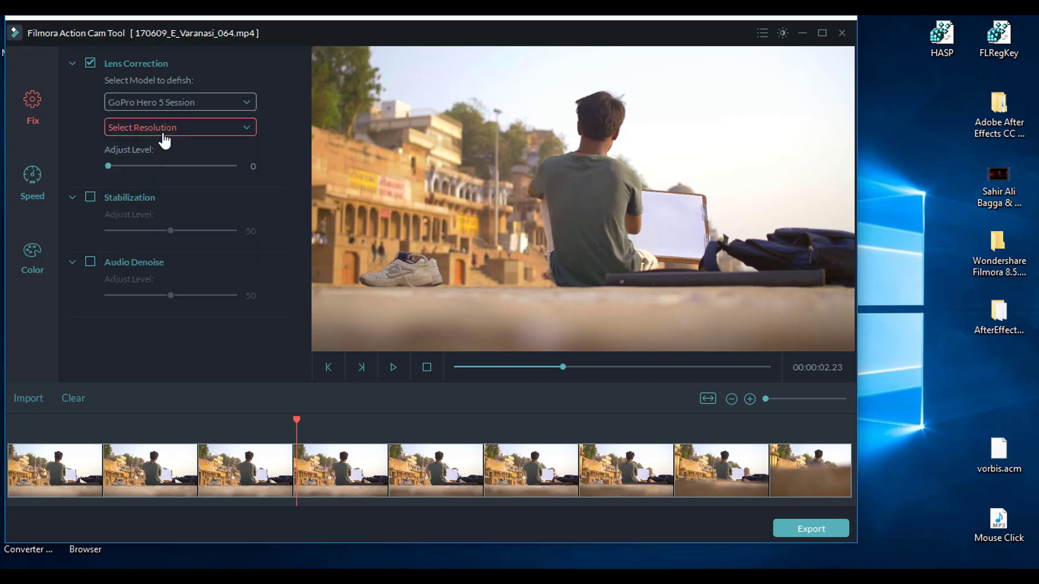
{"action": "left_click", "coordinate": [164, 134]}
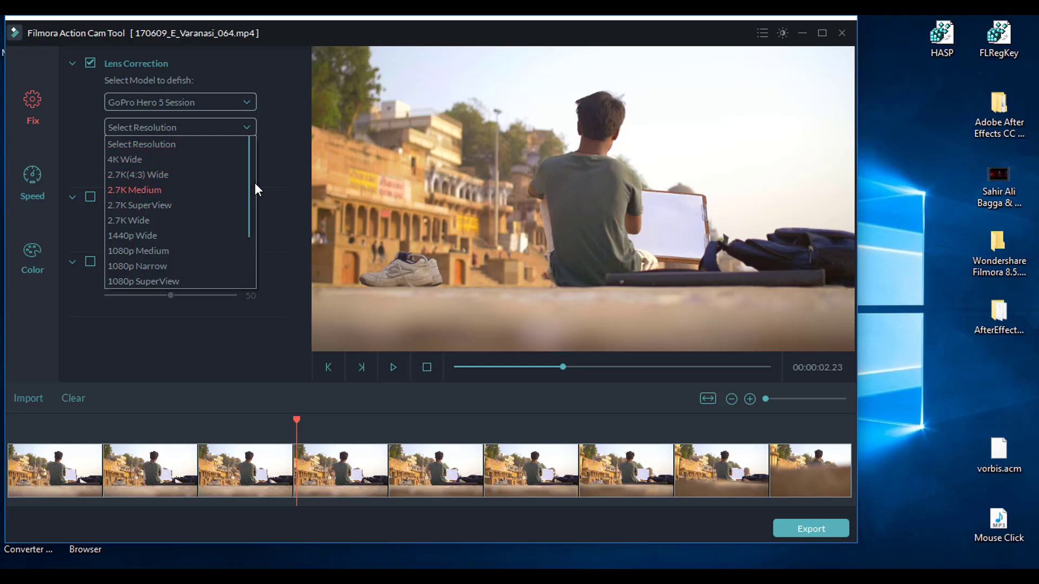
{"action": "left_click", "coordinate": [247, 128]}
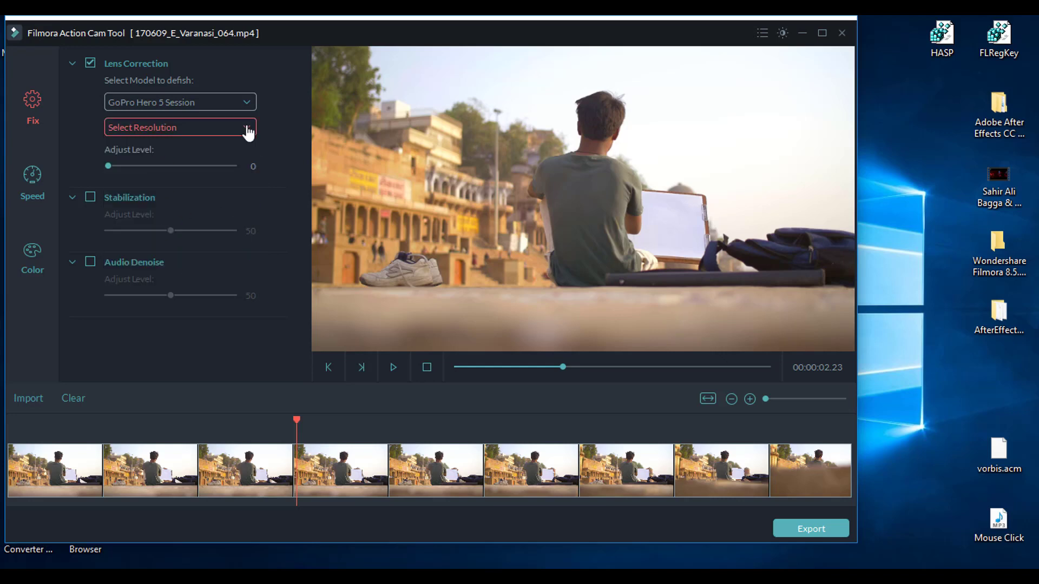
{"action": "left_click", "coordinate": [90, 62]}
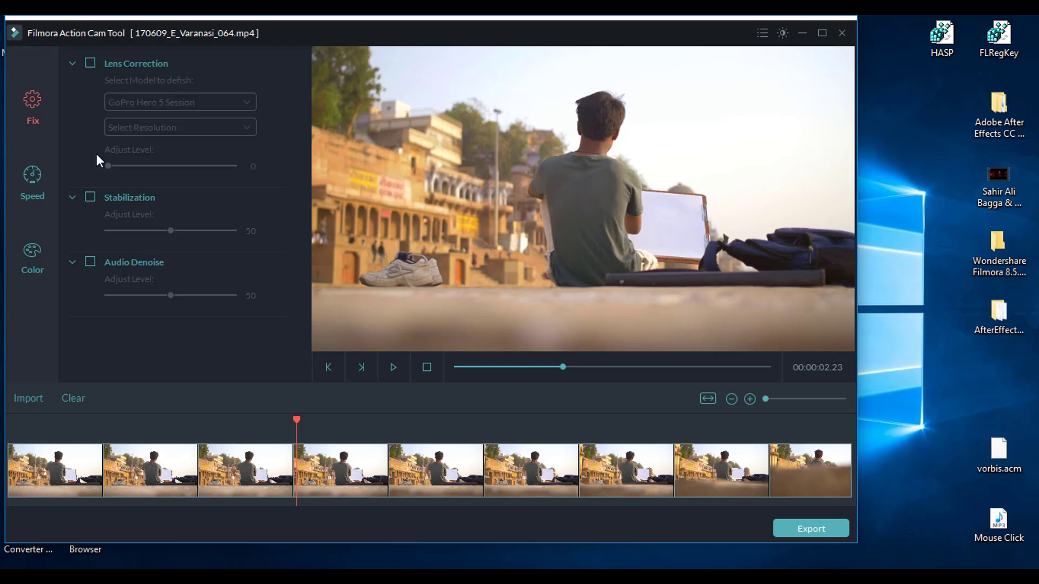
Enable Stabilization with its level set to about 42, and view the speed and freeze frame settings
{"action": "left_click", "coordinate": [90, 197]}
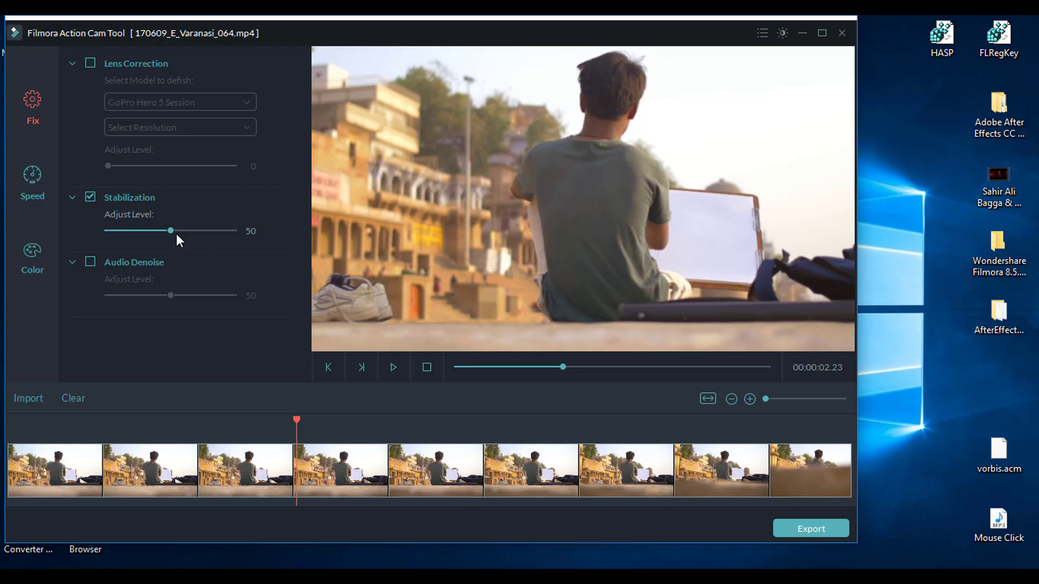
{"action": "mouse_move", "coordinate": [170, 230]}
{"action": "left_mouse_down"}
{"action": "mouse_move", "coordinate": [193, 230]}
{"action": "mouse_move", "coordinate": [138, 239]}
{"action": "mouse_move", "coordinate": [238, 243]}
{"action": "mouse_move", "coordinate": [113, 246]}
{"action": "mouse_move", "coordinate": [166, 247]}
{"action": "left_mouse_up"}
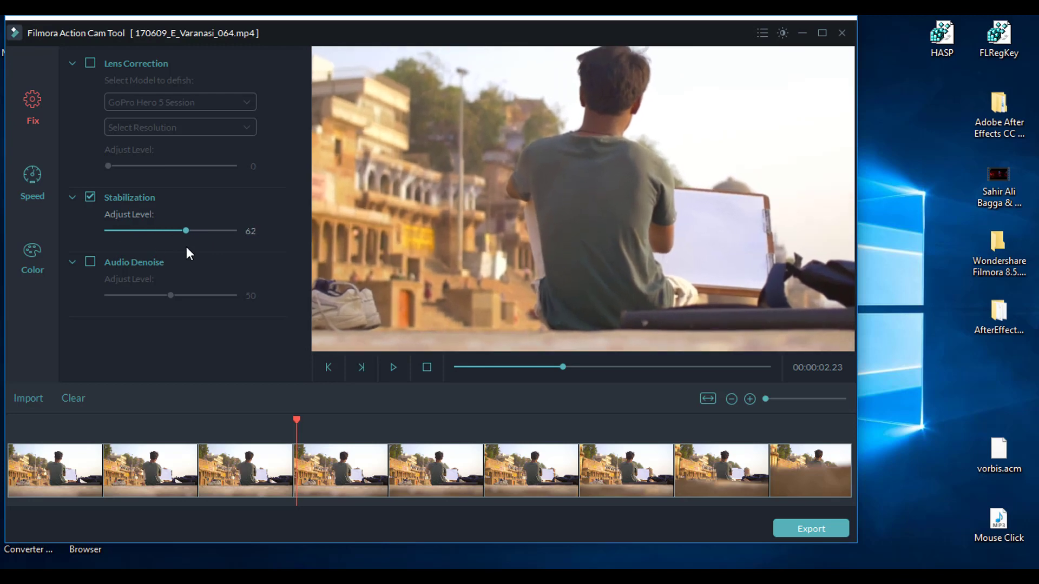
{"action": "left_click_drag", "start_coordinate": [186, 246], "coordinate": [155, 247]}
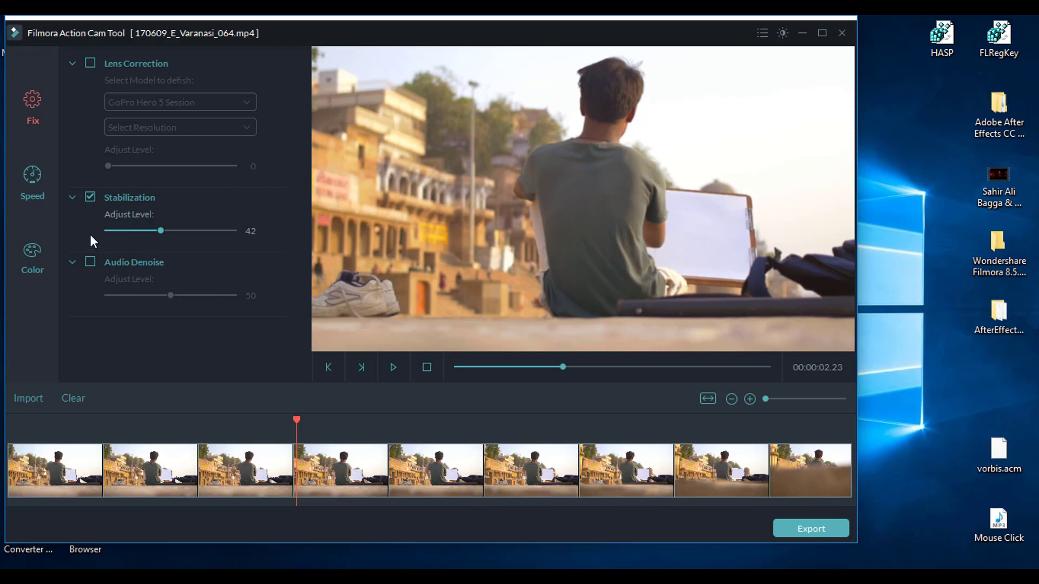
{"action": "left_click", "coordinate": [33, 179]}
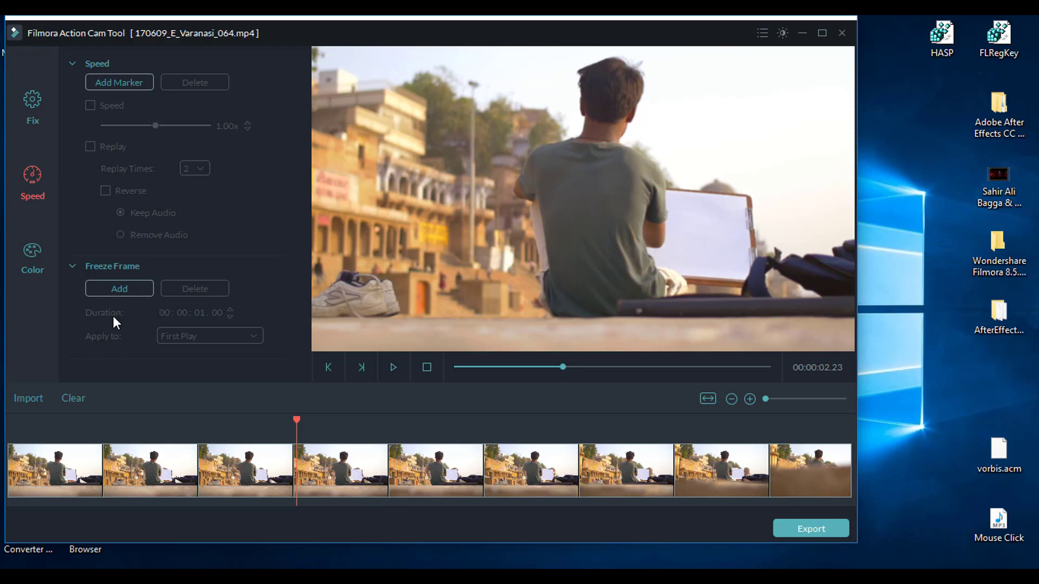
Enable color correction and set contrast to about 34, saturation 50, temperature 28, tint 1 and vignette -100
{"action": "left_click", "coordinate": [32, 252]}
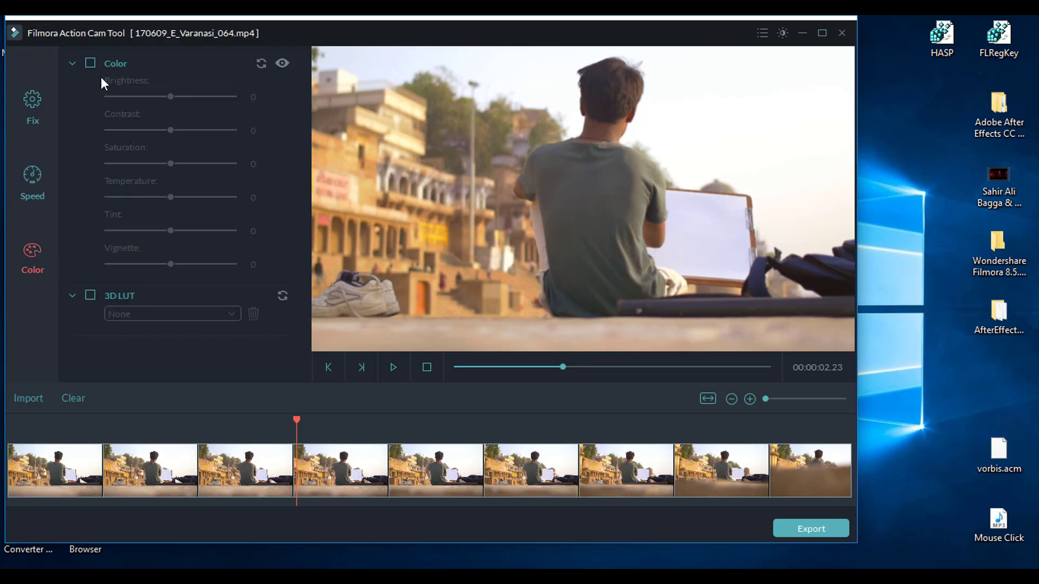
{"action": "left_click", "coordinate": [90, 63]}
{"action": "left_click_drag", "start_coordinate": [175, 98], "coordinate": [201, 165]}
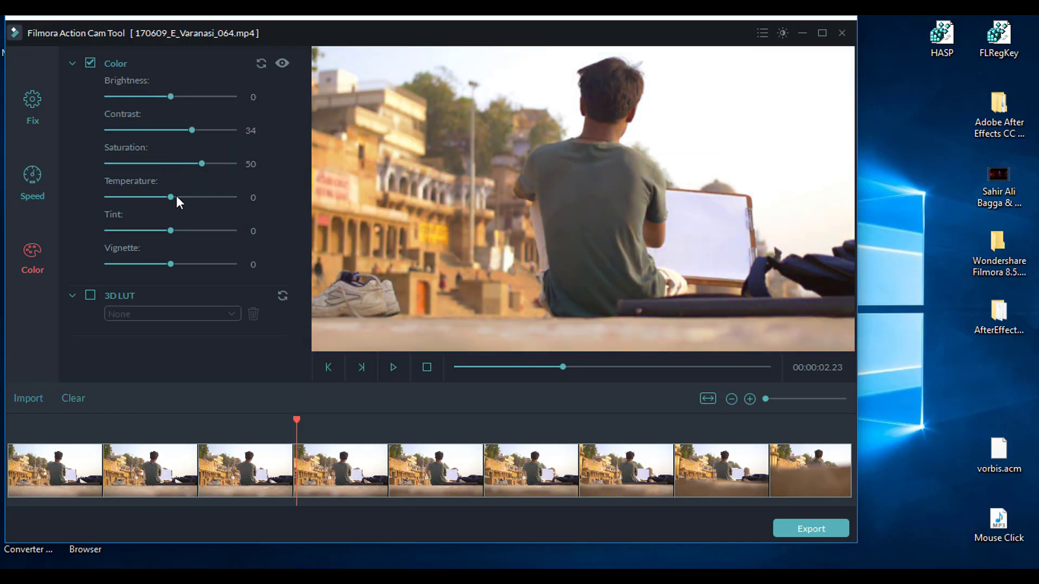
{"action": "left_click_drag", "start_coordinate": [171, 198], "coordinate": [60, 245]}
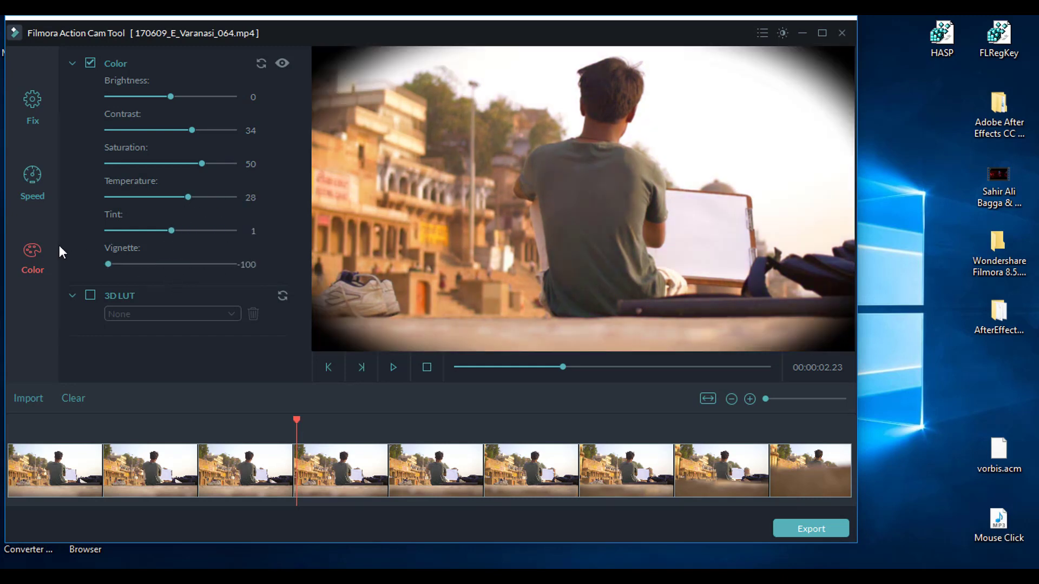
{"action": "left_click_drag", "start_coordinate": [135, 263], "coordinate": [103, 266]}
Enable the 3D LUT, try the 007 Series and B&W Film looks, and apply the Batman look
{"action": "left_click", "coordinate": [90, 294]}
{"action": "left_click", "coordinate": [135, 315]}
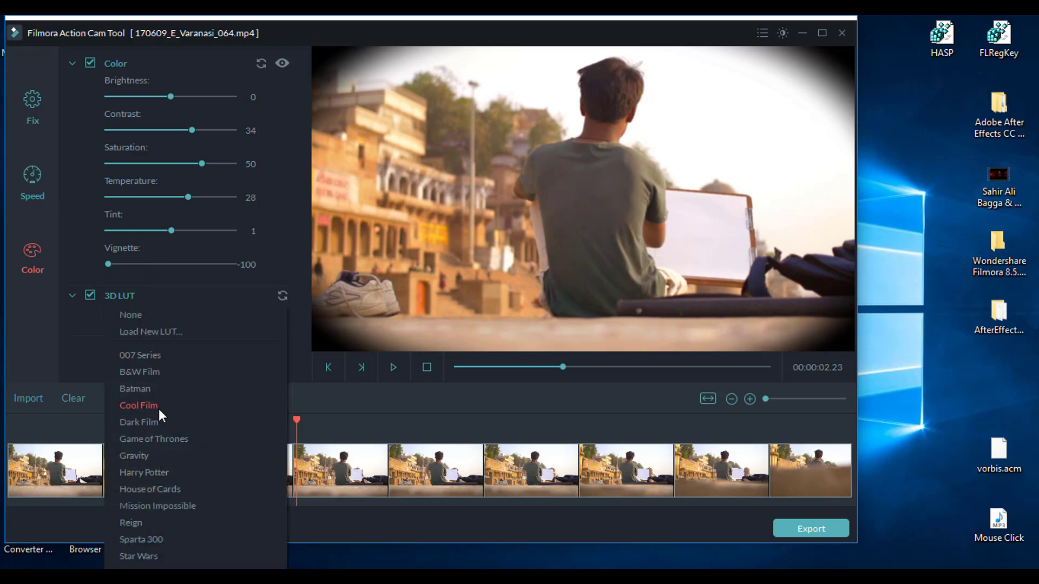
{"action": "left_click", "coordinate": [152, 355]}
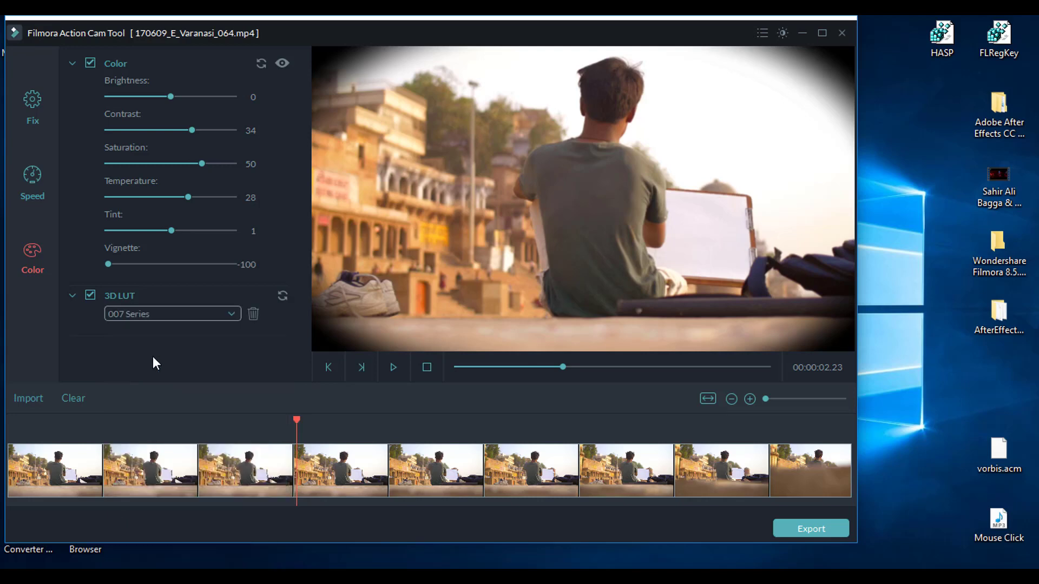
{"action": "left_click", "coordinate": [221, 317]}
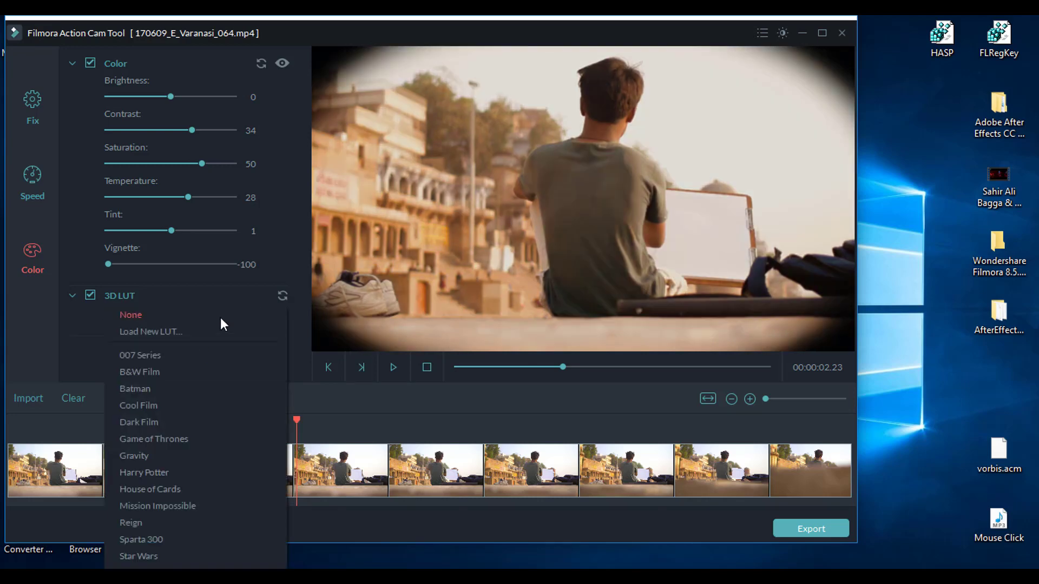
{"action": "left_click", "coordinate": [155, 372]}
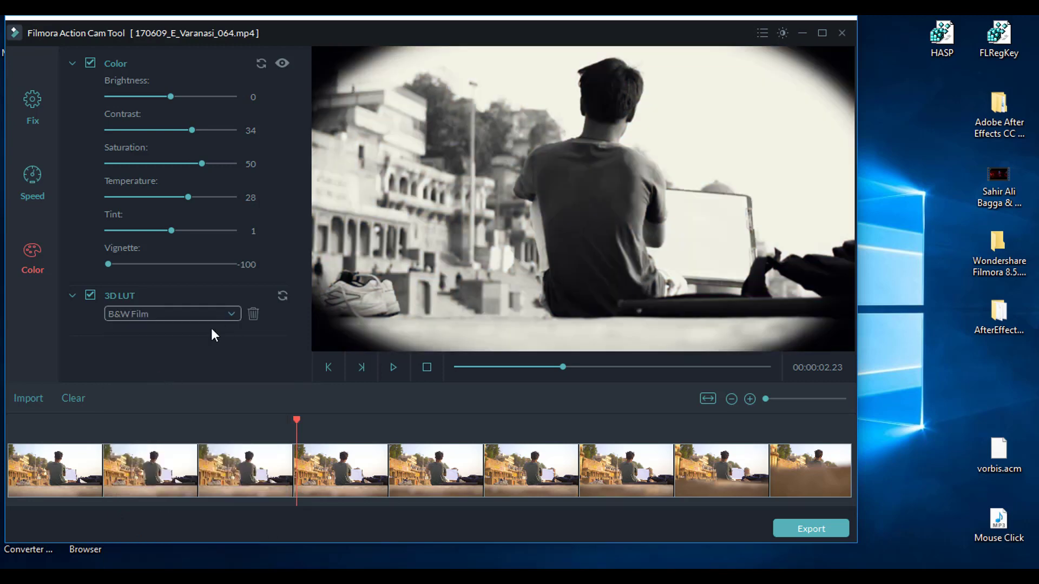
{"action": "left_click", "coordinate": [187, 319]}
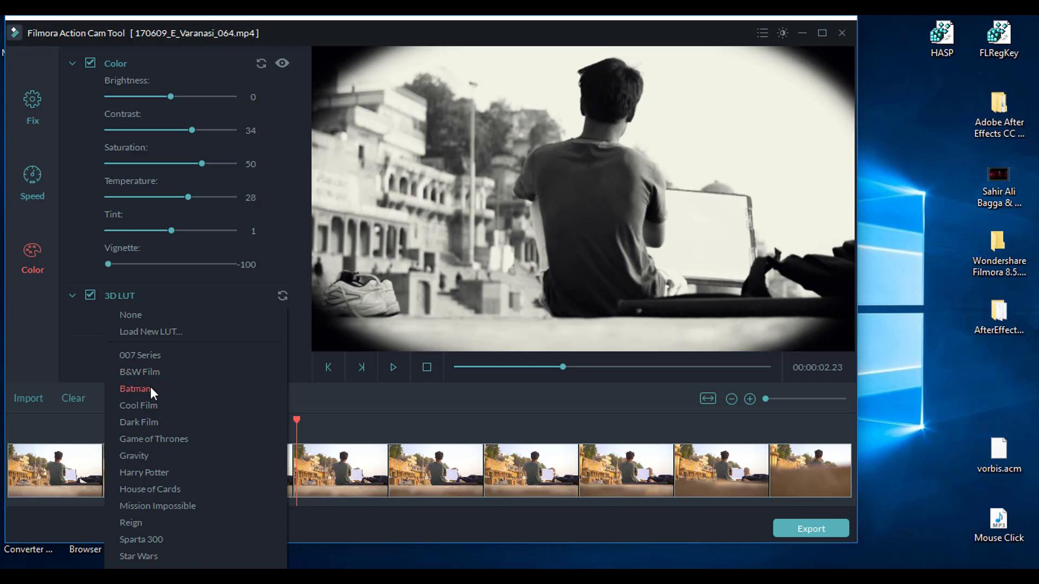
{"action": "left_click", "coordinate": [135, 388]}
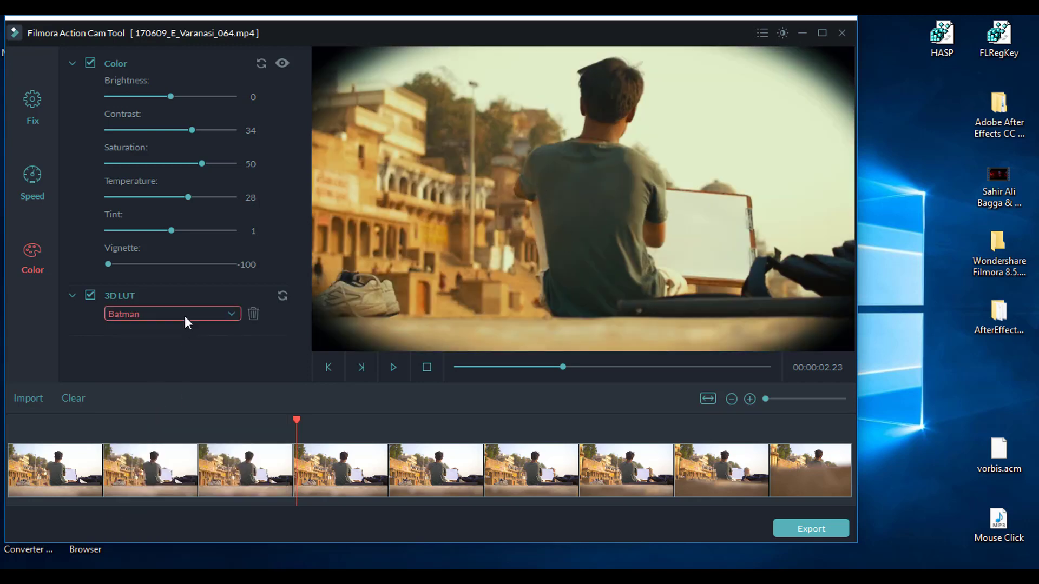
{"action": "left_click", "coordinate": [187, 323]}
{"action": "left_click", "coordinate": [384, 405]}
Quit the Action Cam Tool and start Full Feature Mode from the start screen with the 16:9 aspect ratio
{"action": "left_click", "coordinate": [841, 34]}
{"action": "left_click", "coordinate": [400, 323]}
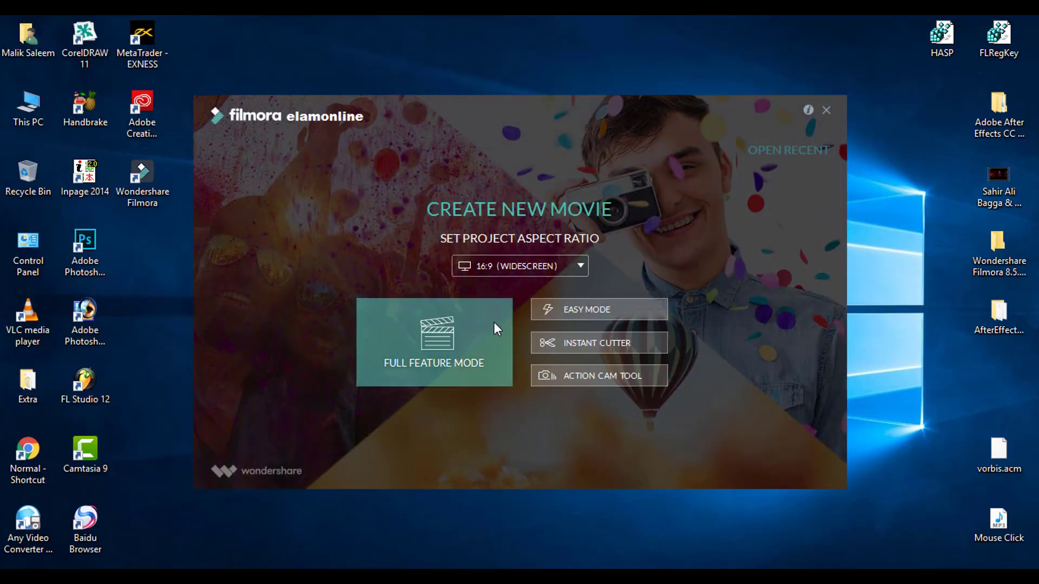
{"action": "left_click", "coordinate": [440, 333]}
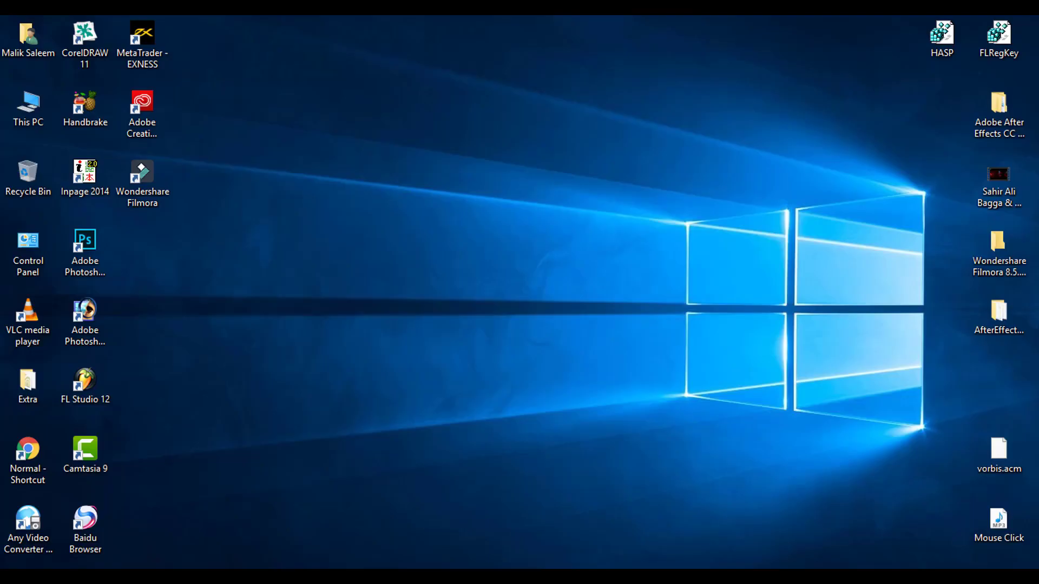
{"action": "right_click", "coordinate": [342, 186]}
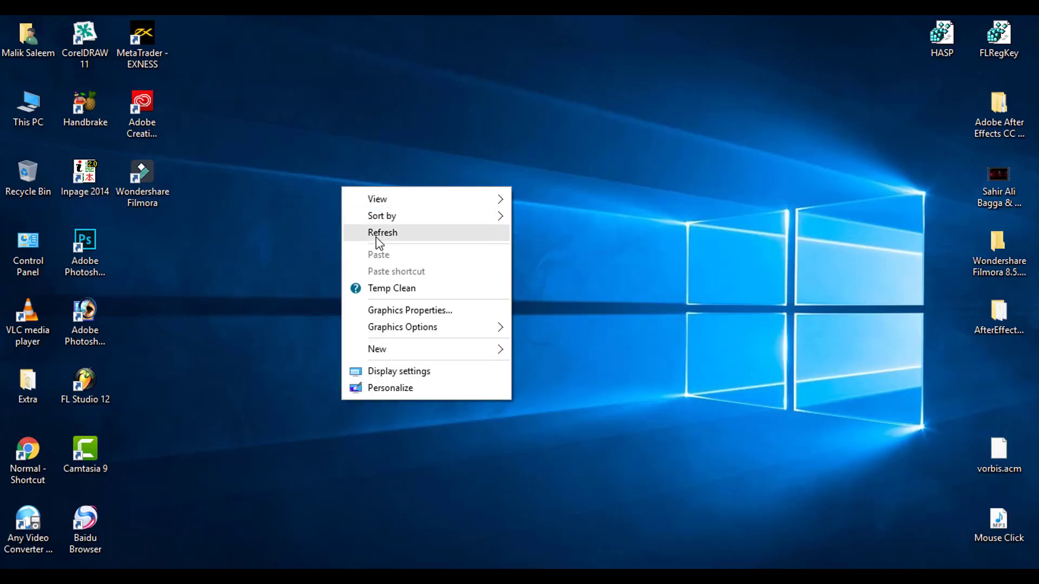
{"action": "left_click", "coordinate": [376, 237]}
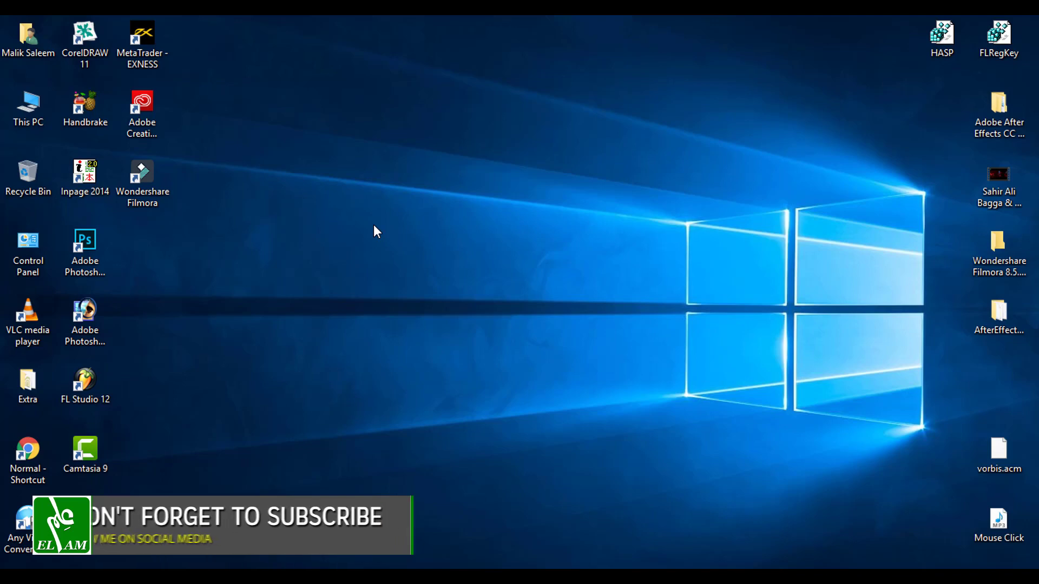
{"action": "right_click", "coordinate": [371, 217]}
{"action": "left_click", "coordinate": [401, 265]}
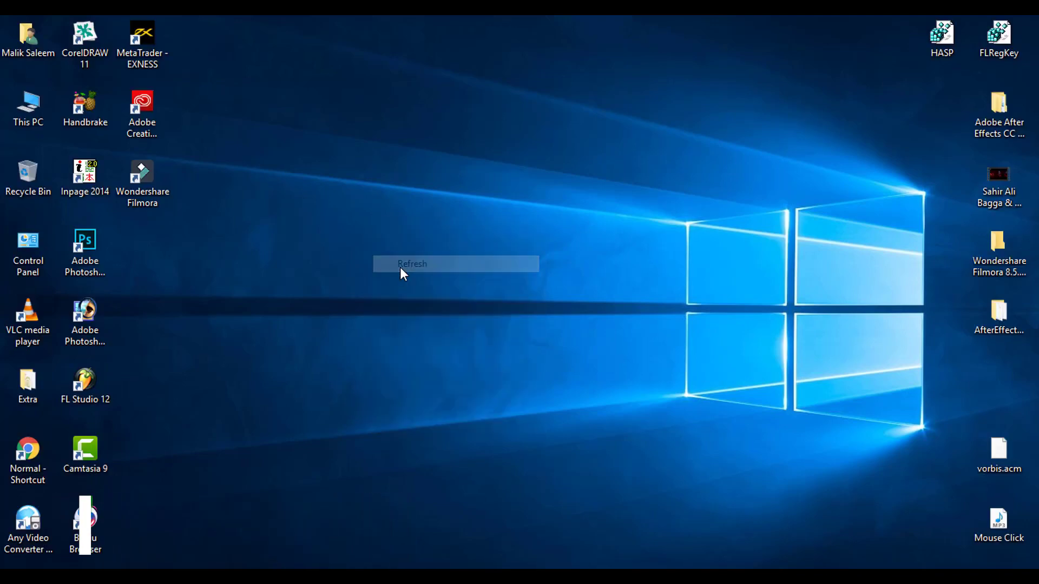